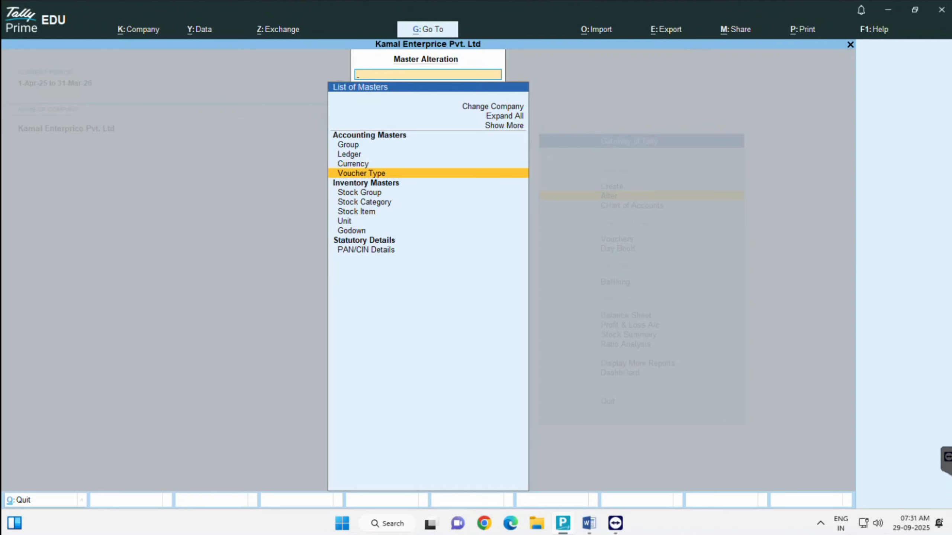
- Alter the Purchase voucher type to allow zero-valued transactions and save it
key(Return)
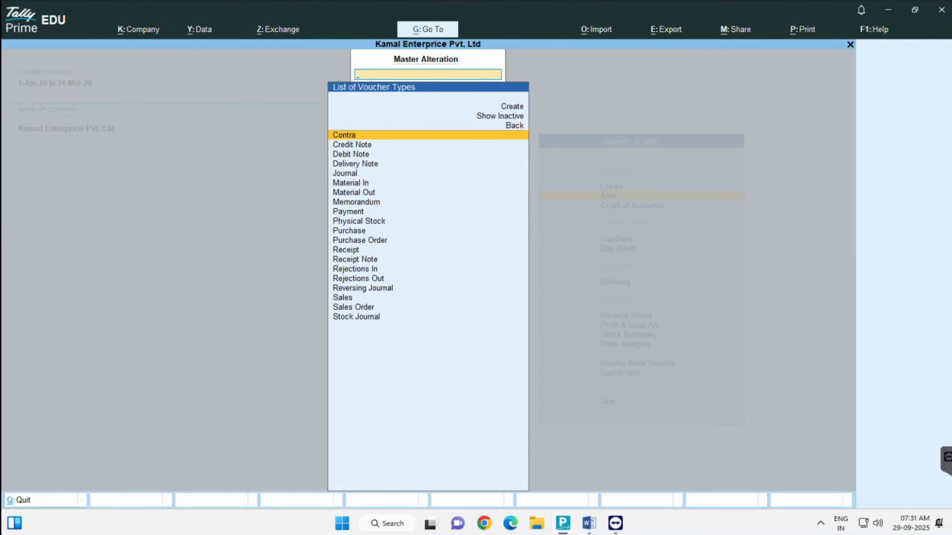
text(Pu)
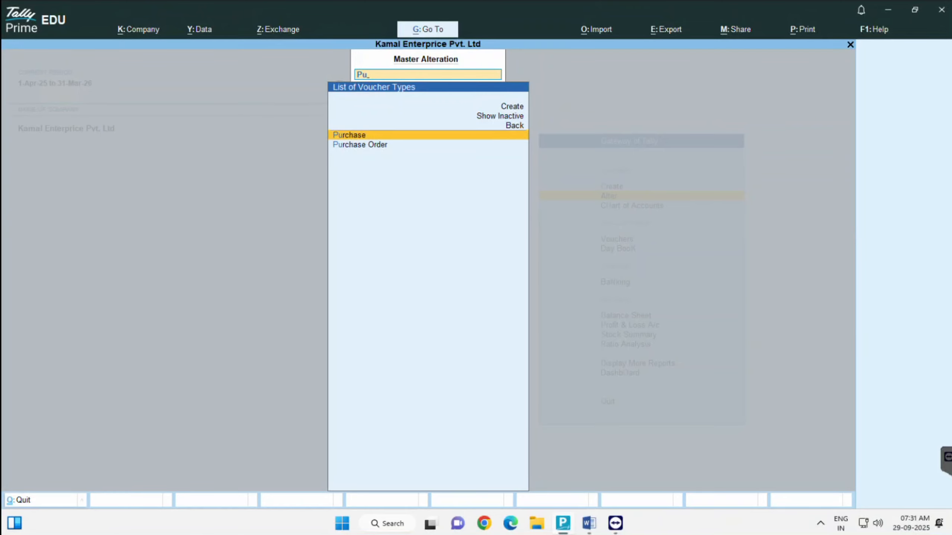
key(Return)
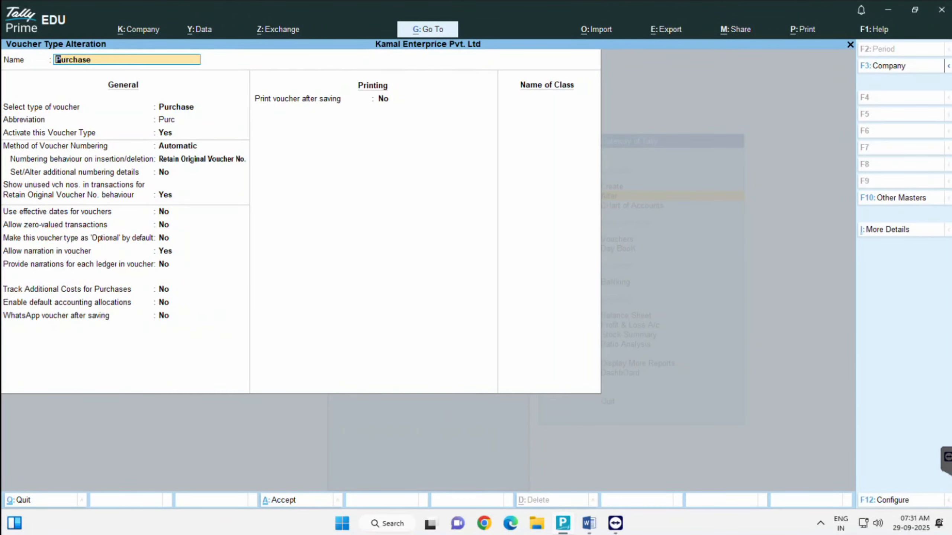
key(Return)
key(Return)
key(Return)
key(Return)
key(Return)
key(Return)
key(Return)
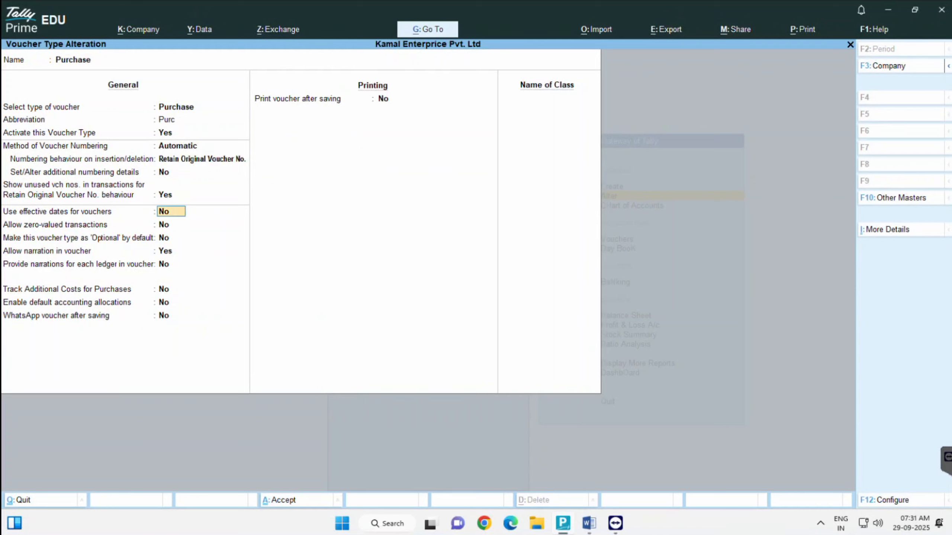
key(Return)
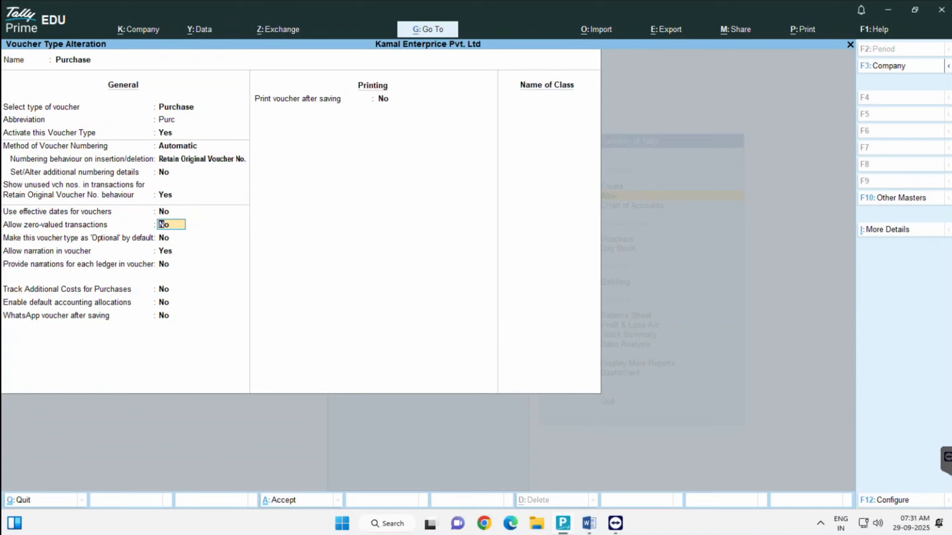
text(y)
key(Return)
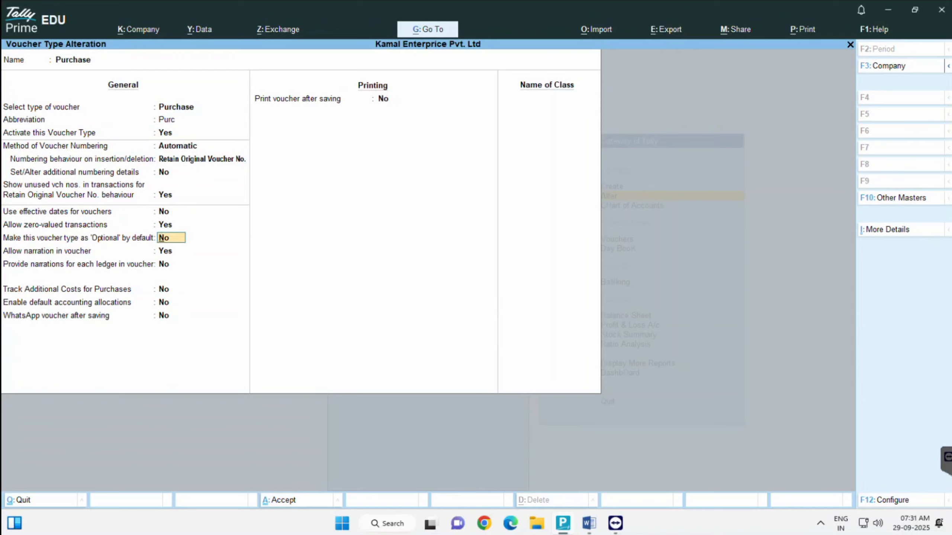
key(ctrl)
key(ctrl+a)
- Open the AA Info Tech purchase voucher of 1-May-25 from the Day Book and advance to a blank item line below LED TV
key(Escape)
key(Escape)
key(k)
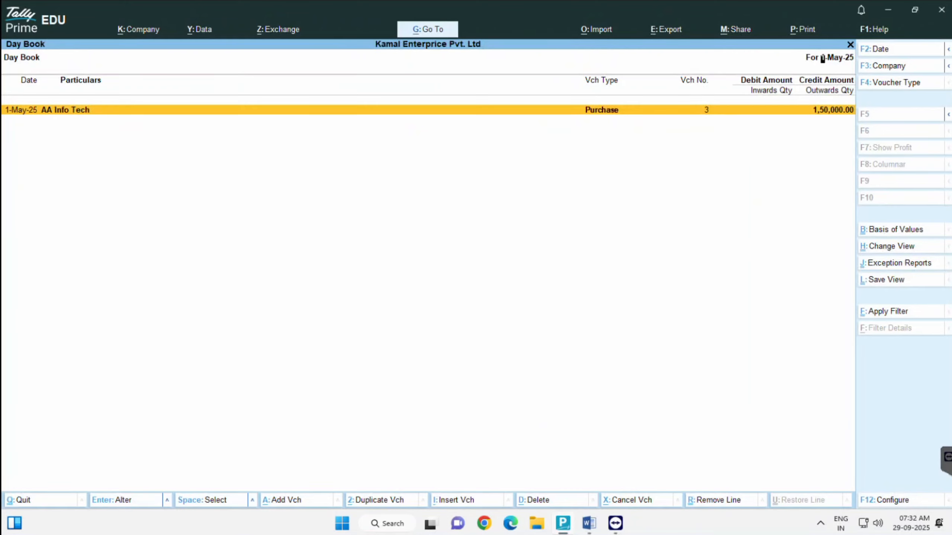
key(Return)
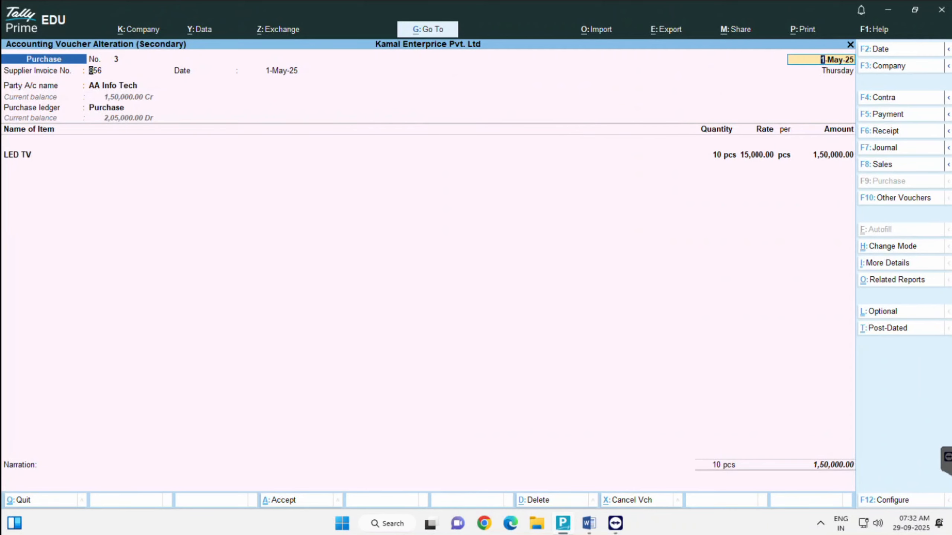
key(Return)
key(Return)
key(Return)
key(Return)
key(Return)
key(Return)
key(Return)
key(Return)
key(Return)
key(Return)
key(Return)
key(Return)
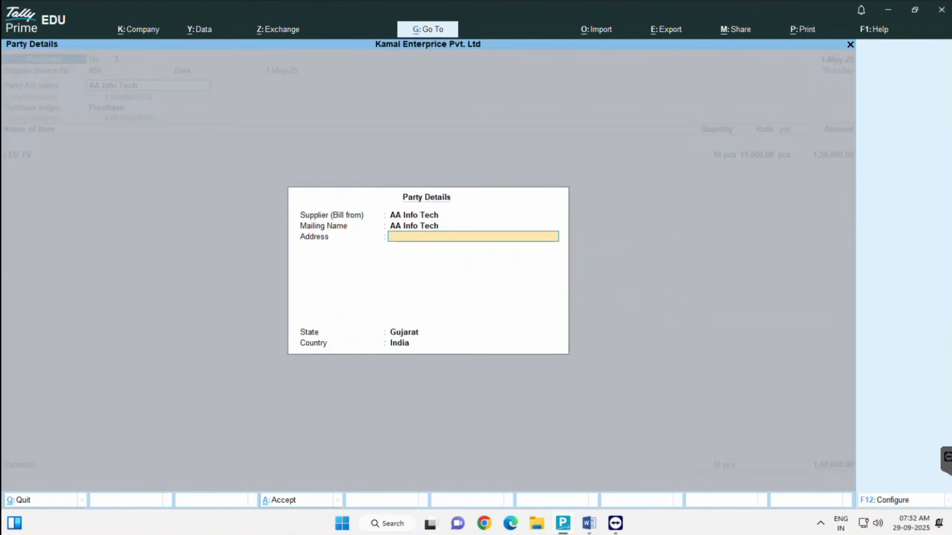
key(Return)
key(Return)
key(Return)
key(Return)
key(Return)
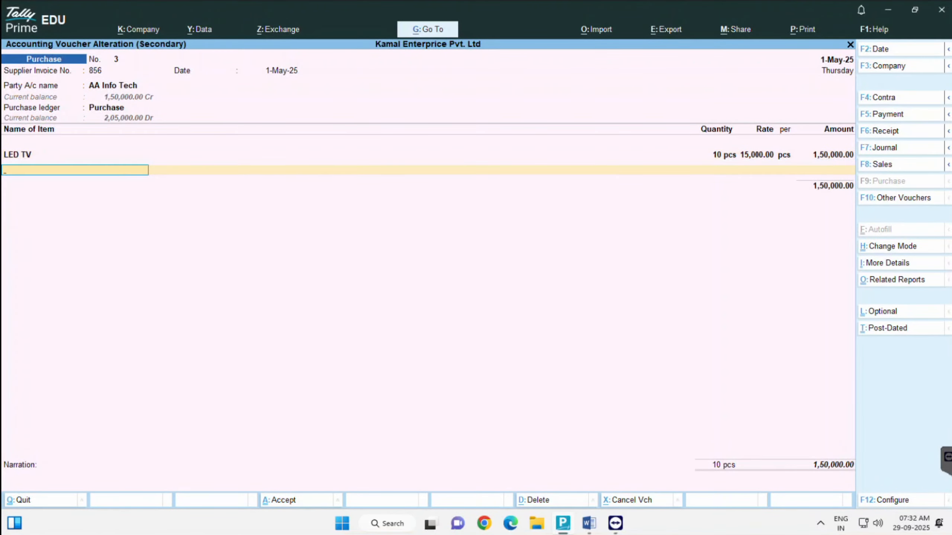
- Add the free item Mouse with a quantity of 2 pcs and no rate, and save the purchase voucher
text(Mo)
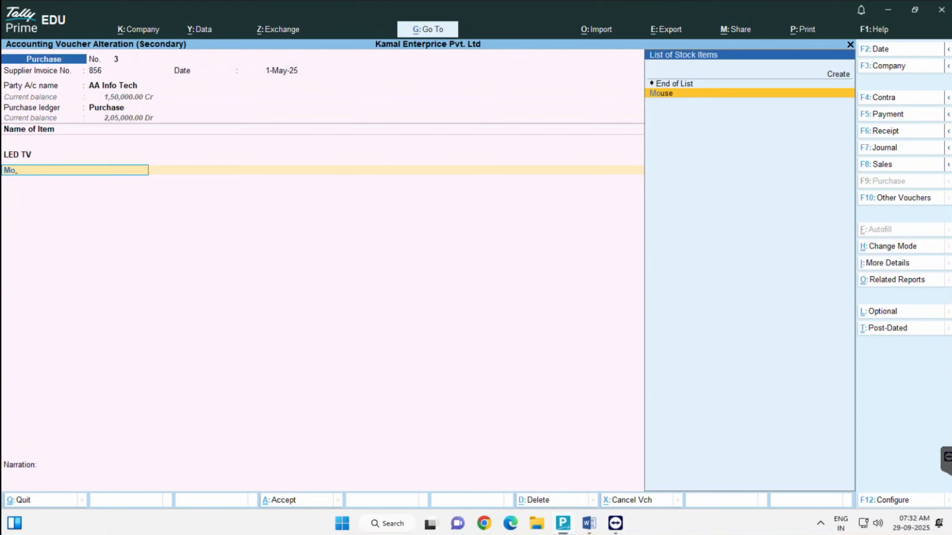
key(Return)
text(2)
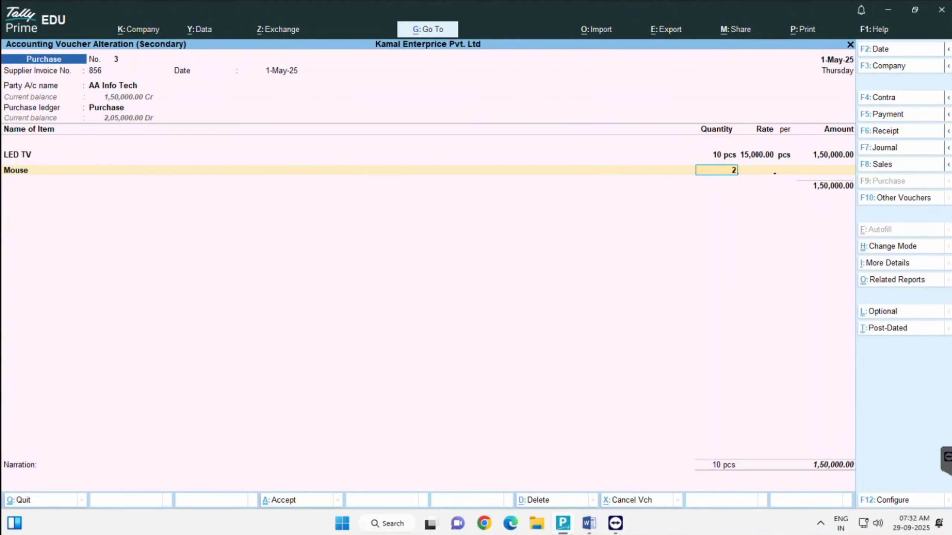
key(Return)
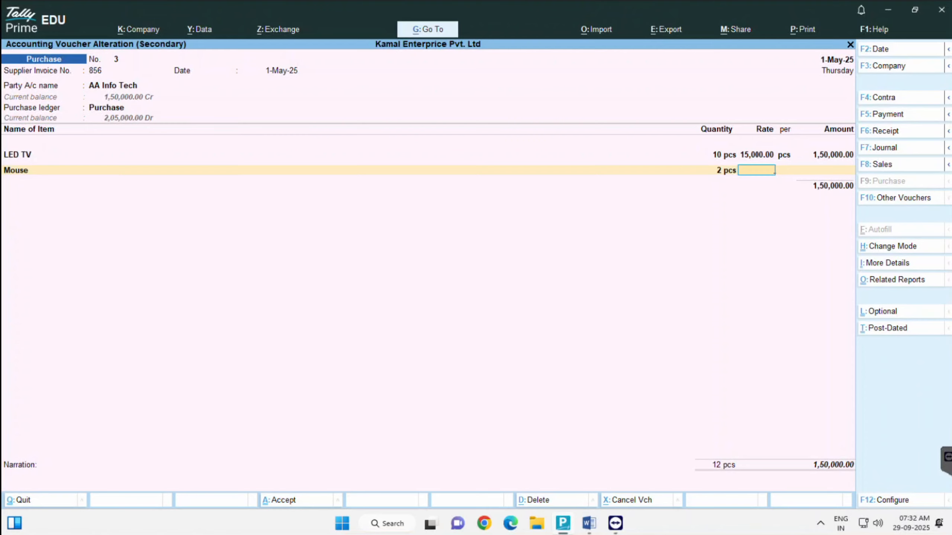
key(ctrl)
key(ctrl+q)
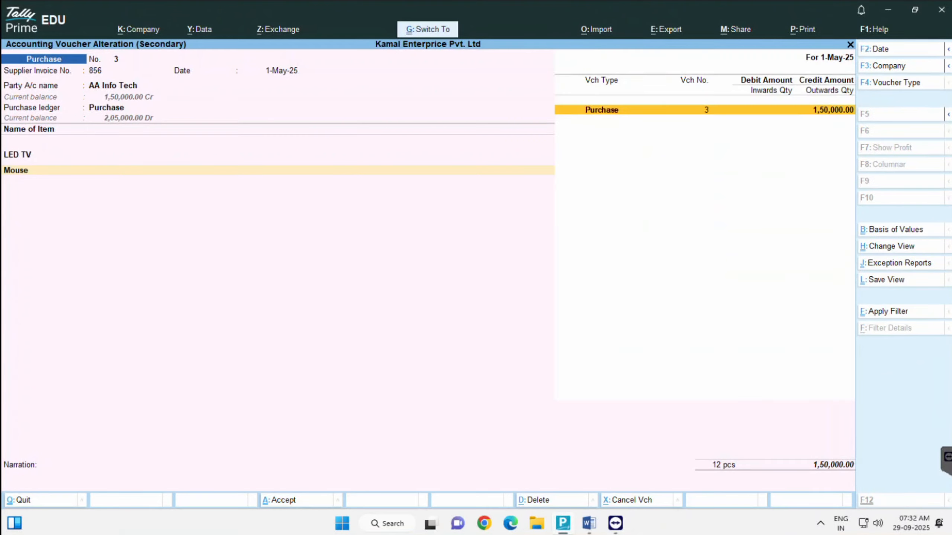
- Review the closing stock of the Electronics group's items in the Stock Summary and return to the Gateway of Tally
key(Escape)
key(Escape)
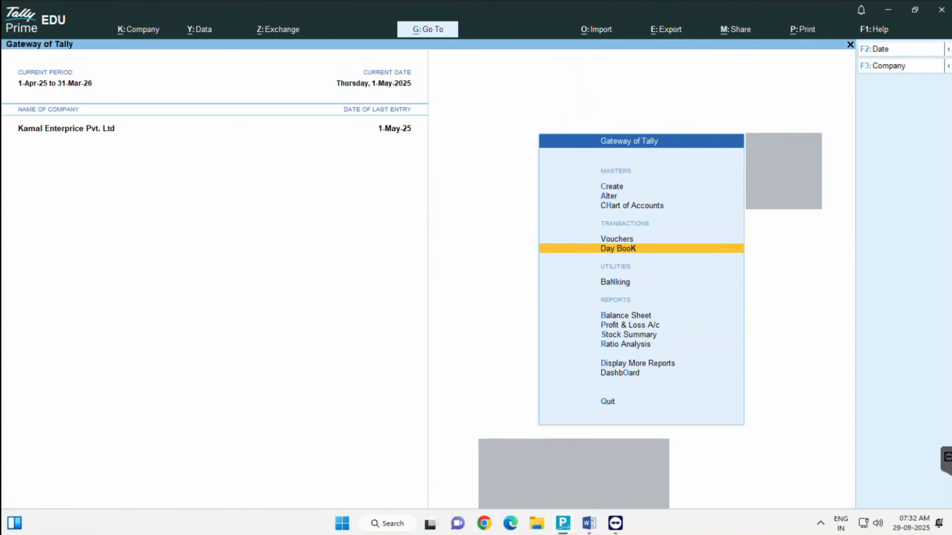
key(Escape)
key(Down)
key(Down)
key(Down)
key(Down)
key(Down)
key(Down)
key(Down)
key(Down)
key(Return)
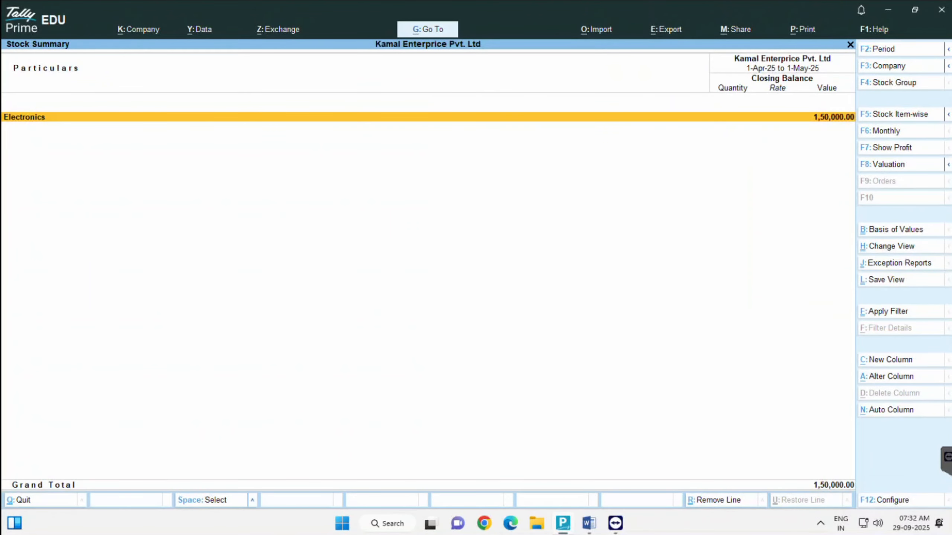
key(Return)
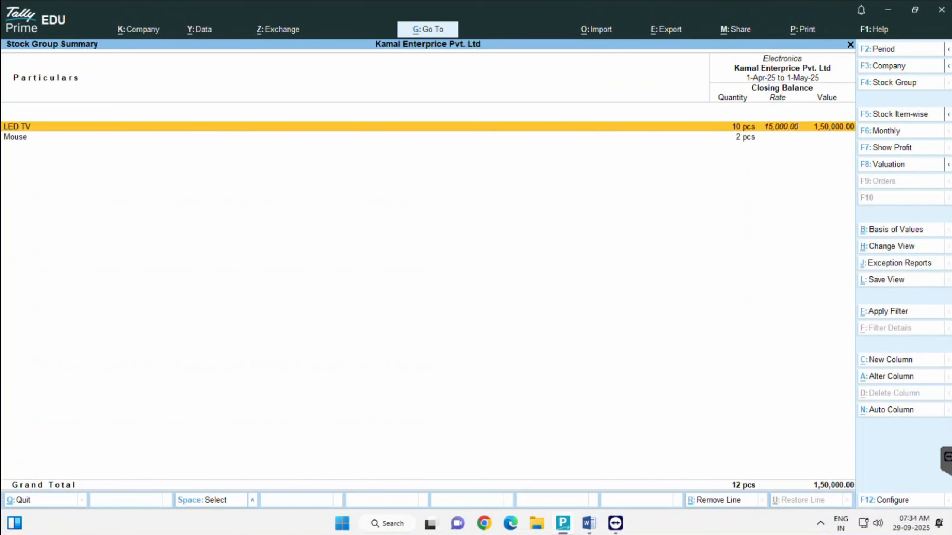
key(Escape)
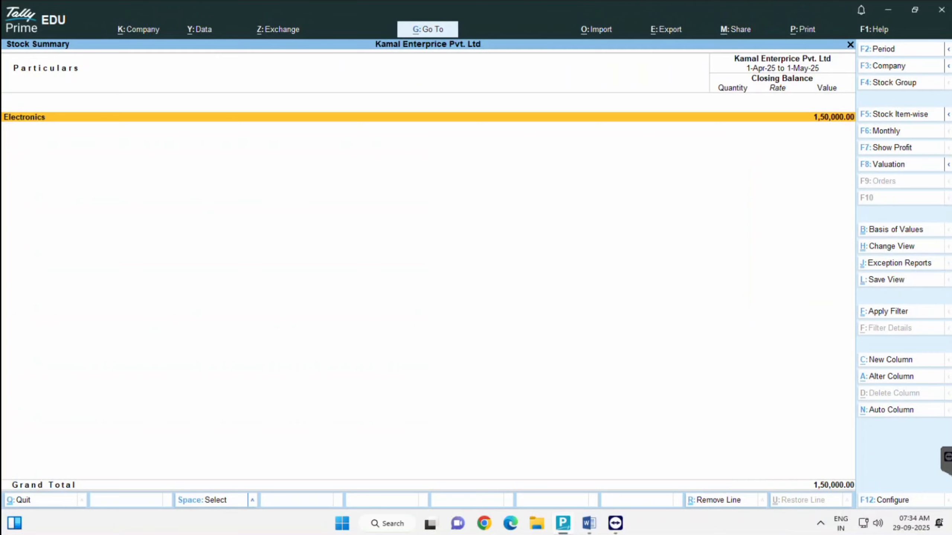
key(Escape)
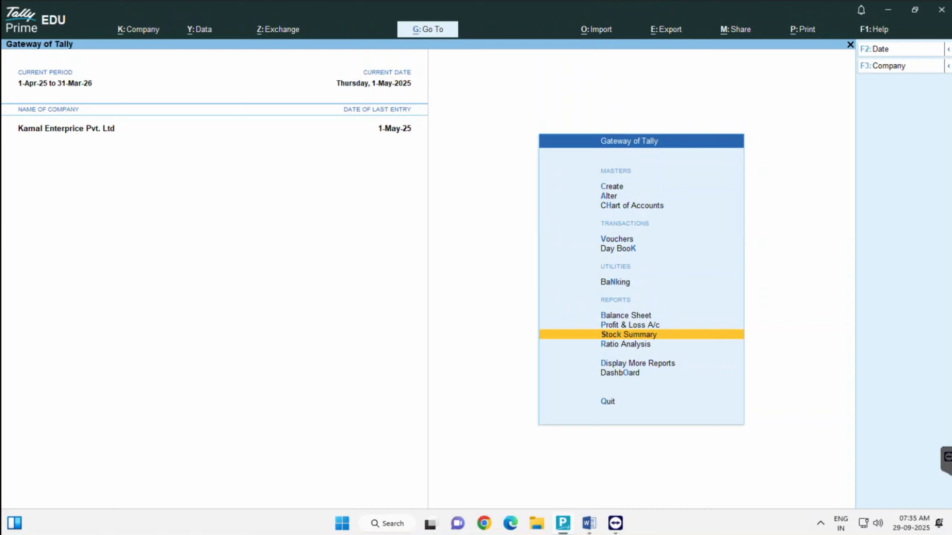
- Examine the company's inventory features down to the option for separate Actual and Billed Quantity columns in invoices
key(F11)
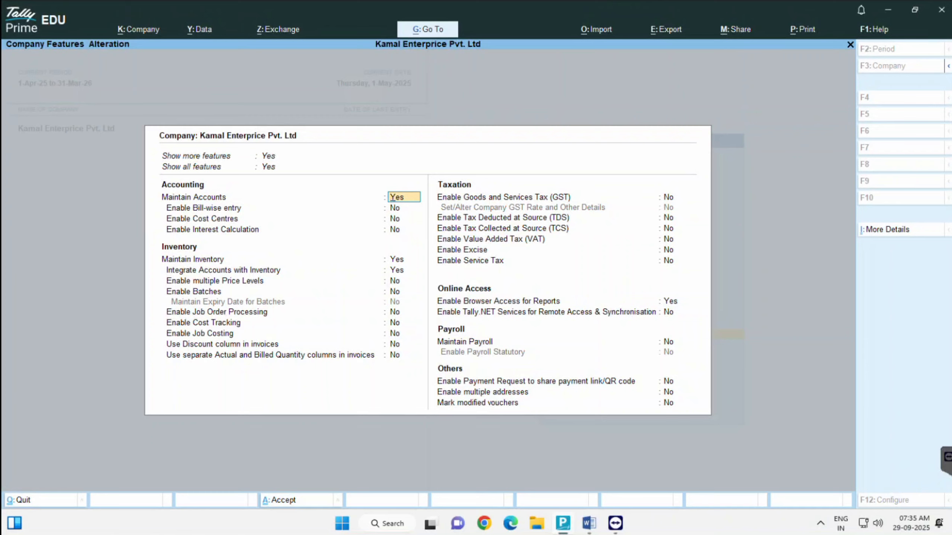
key(Down)
key(Down)
key(Down)
key(Down)
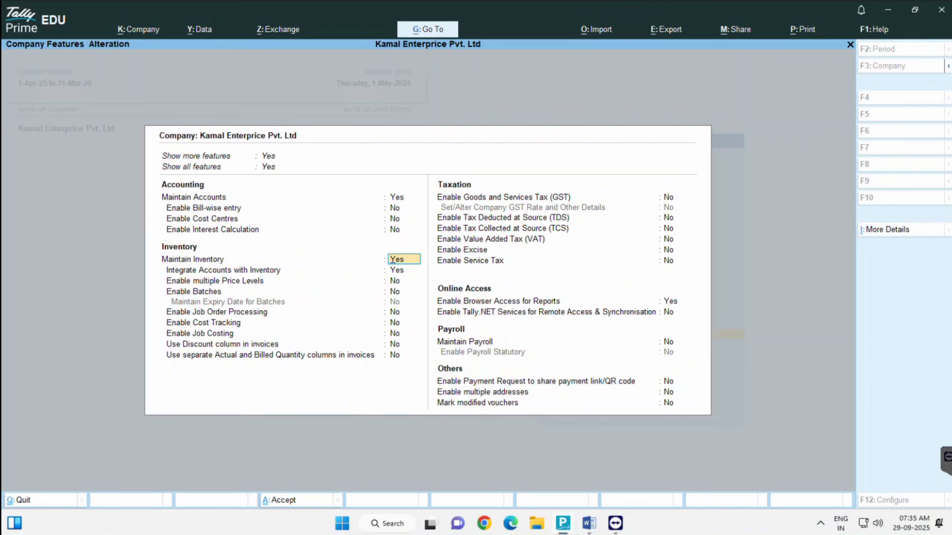
key(Down)
key(Down)
key(Down)
key(Down)
key(Down)
key(Down)
key(Down)
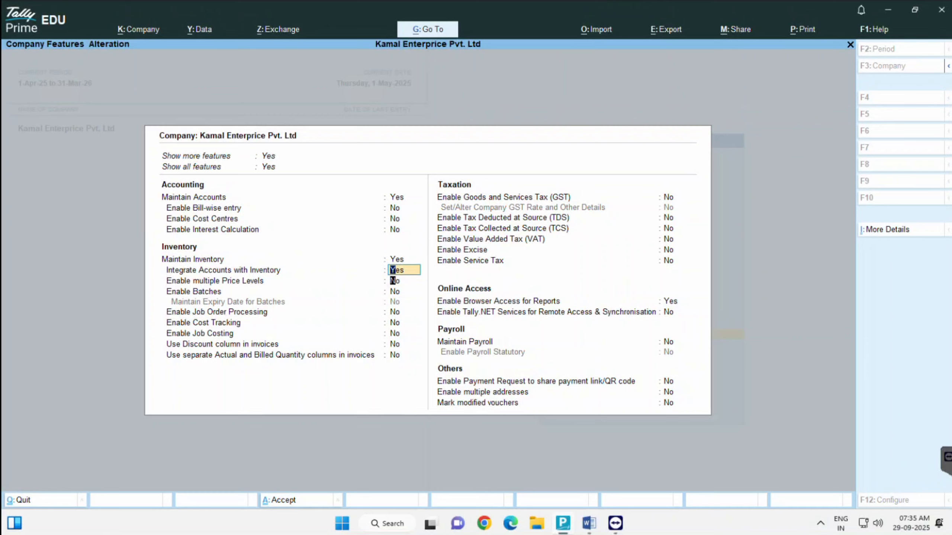
key(Down)
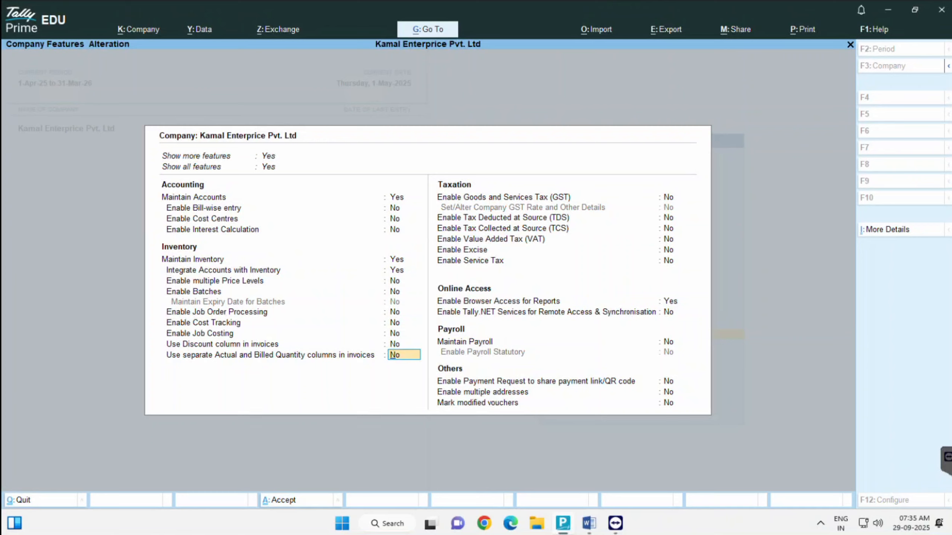
key(ctrl+a)
- Start a new purchase voucher and enable separate Actual and Billed Quantity columns in invoices in the company features
key(v)
key(F9)
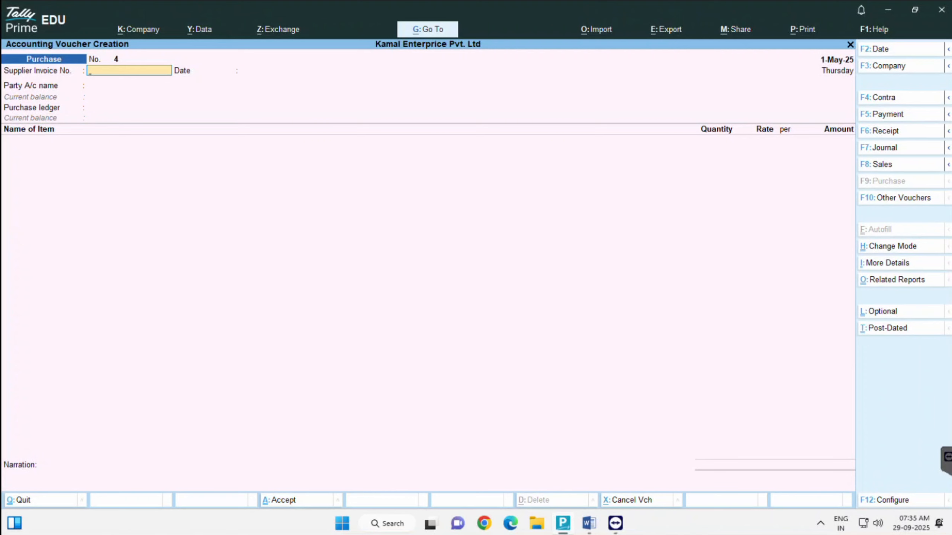
key(F11)
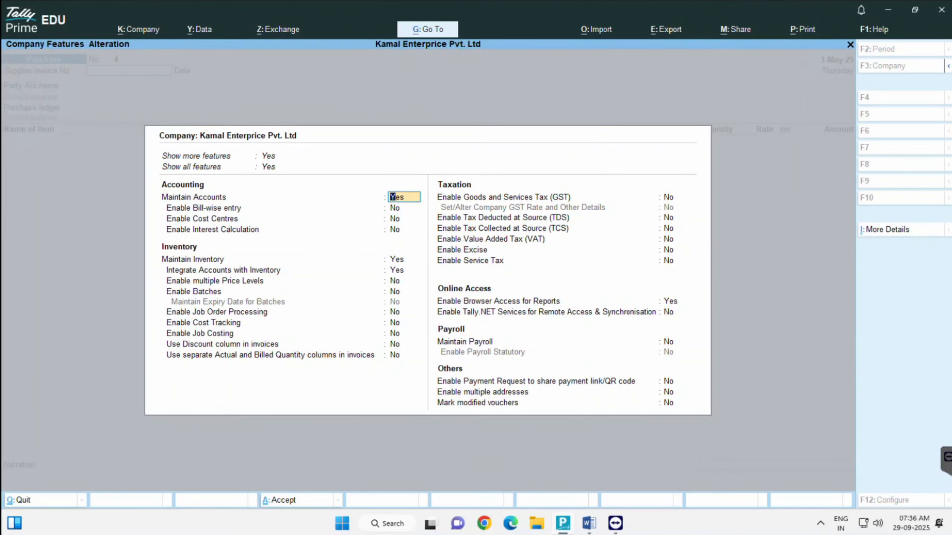
key(Return)
key(Return)
key(Return)
key(Return)
key(Return)
key(Return)
key(Return)
key(Return)
key(Return)
key(Return)
key(Return)
key(Return)
text(y)
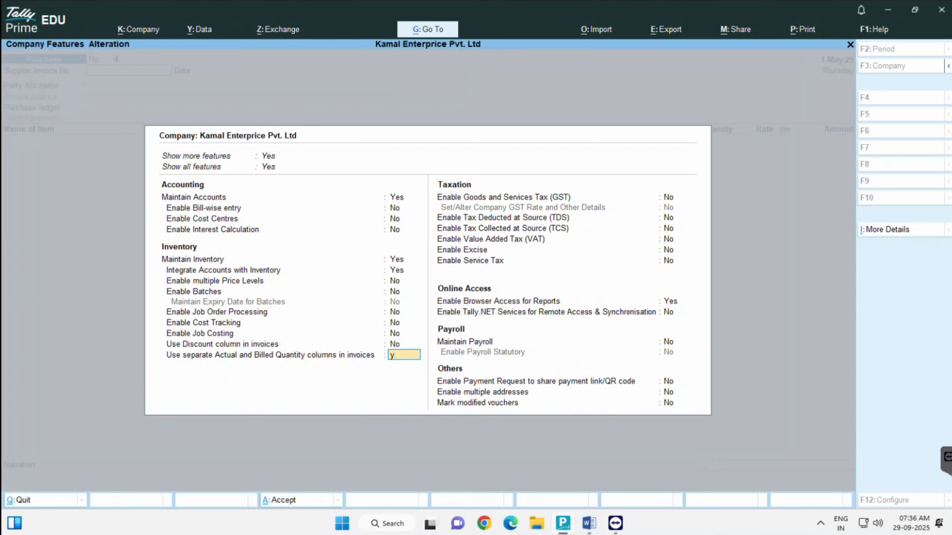
key(Return)
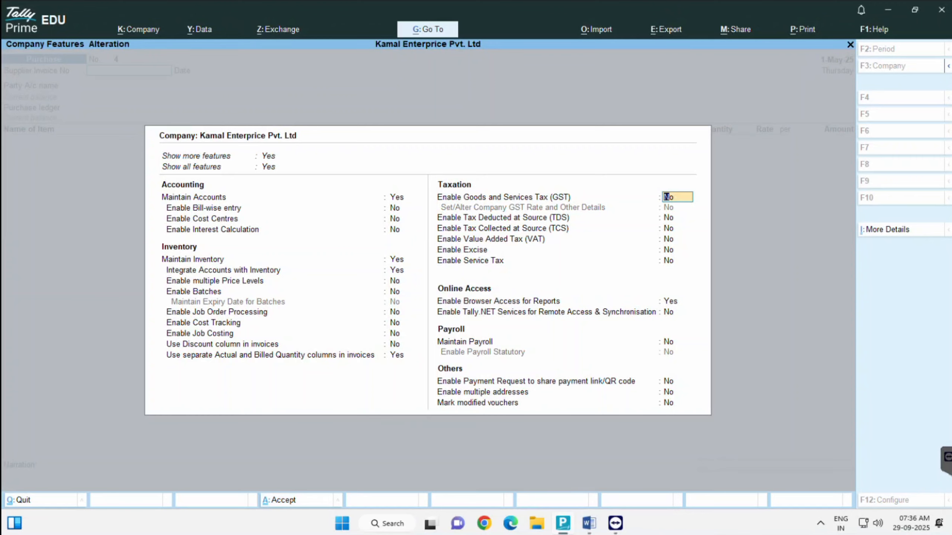
key(ctrl+a)
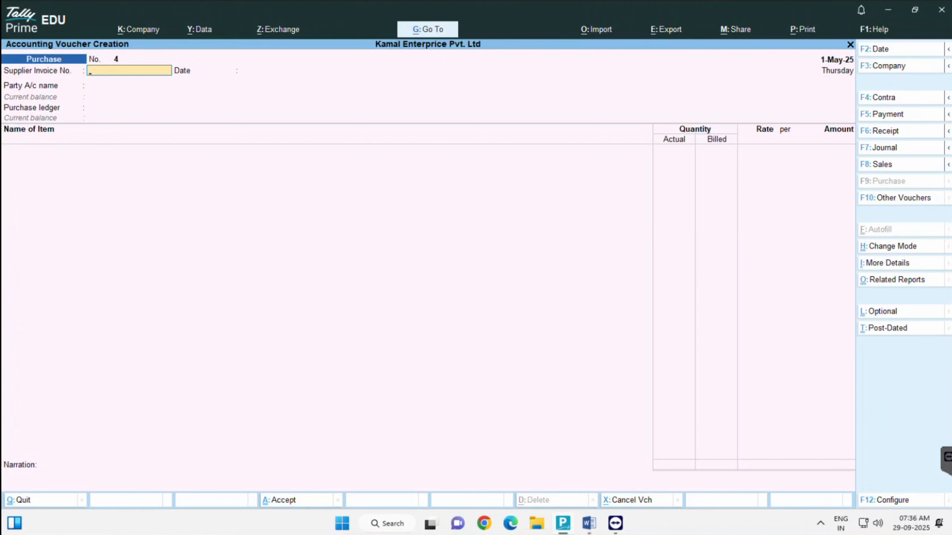
- Check the quantity columns of the sales voucher and return to the purchase voucher
key(F8)
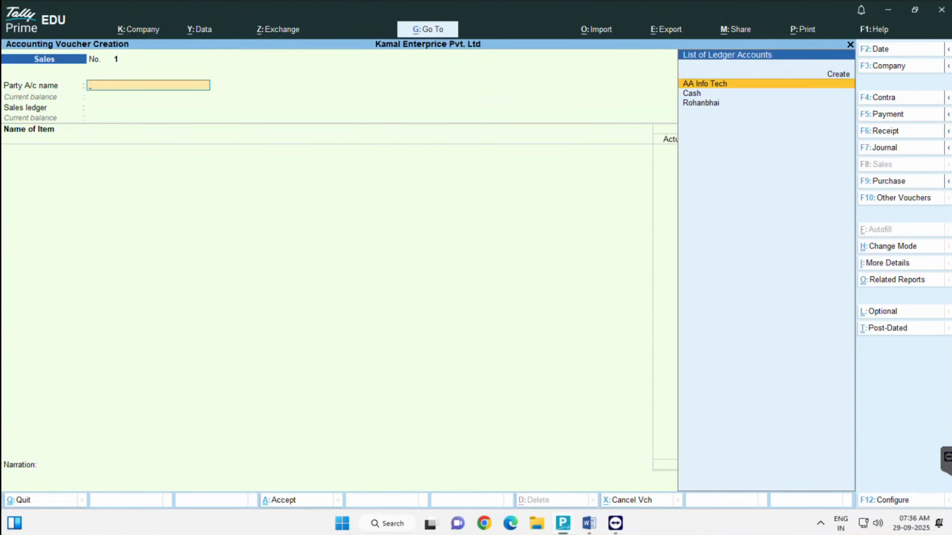
key(F9)
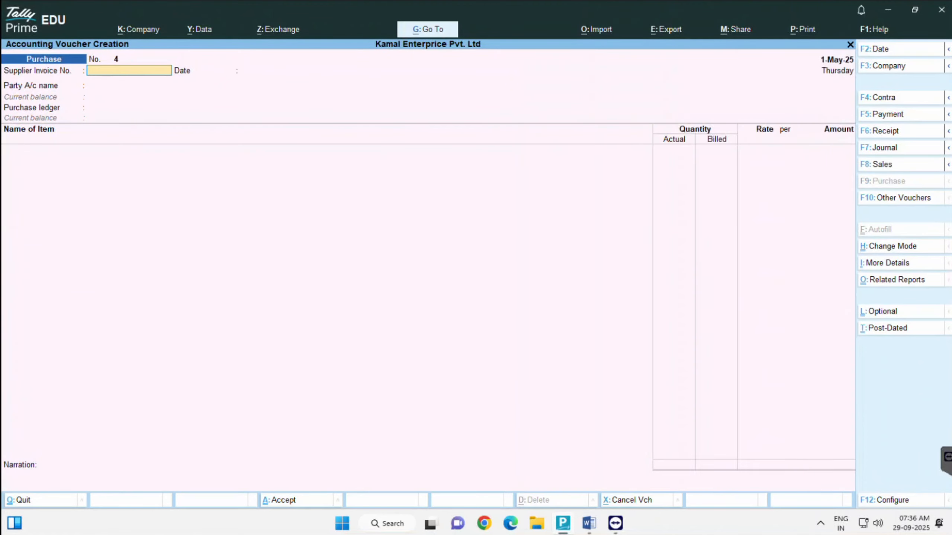
- Consult the Advance Mobile Shop transaction in the Word document and enter supplier invoice number 8523 dated 1-May-25 in the purchase voucher
key(alt+Tab)
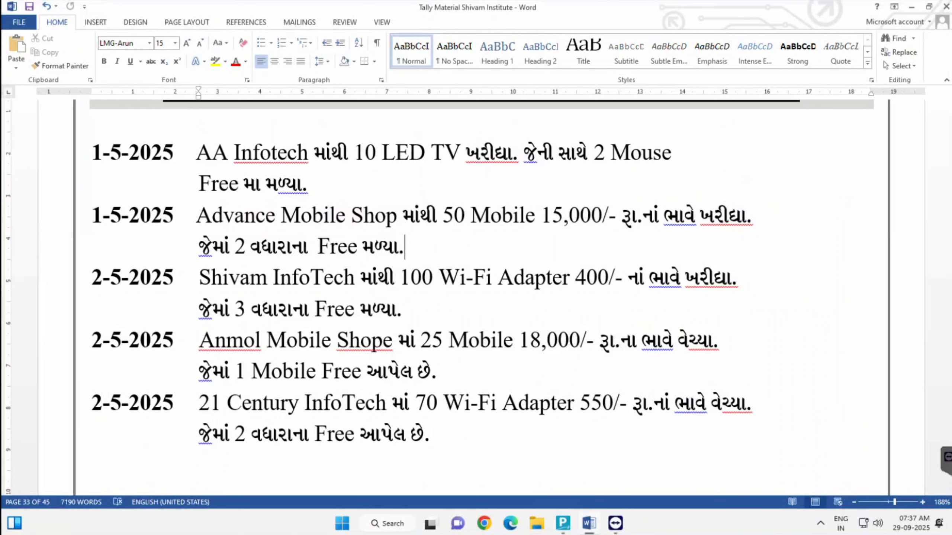
key(alt+Tab)
text(8523)
key(Return)
key(Return)
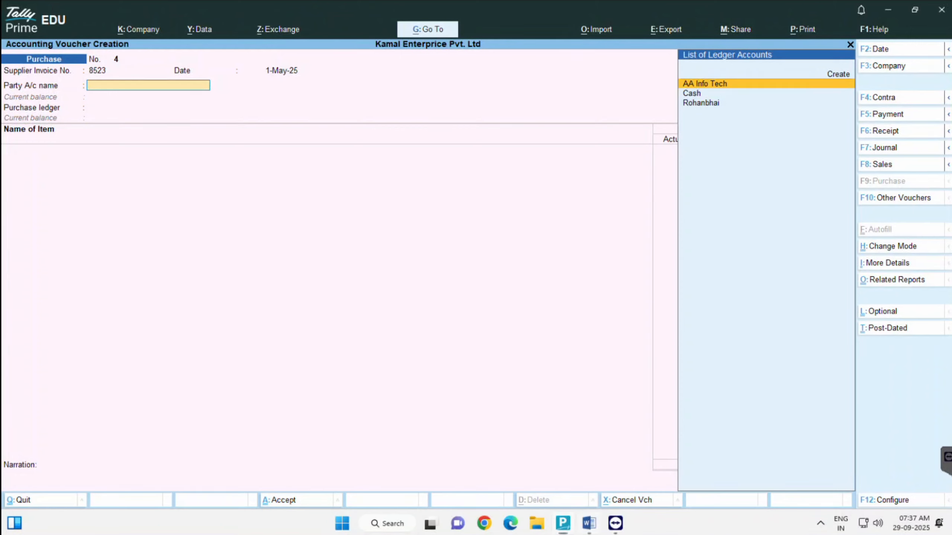
- Create the party ledger Advance Mobile Shop under Sundry Creditors and use Purchase as the voucher's purchase ledger
key(alt+Tab)
key(alt+Tab)
key(alt+c)
text(Advance Mobile Shop)
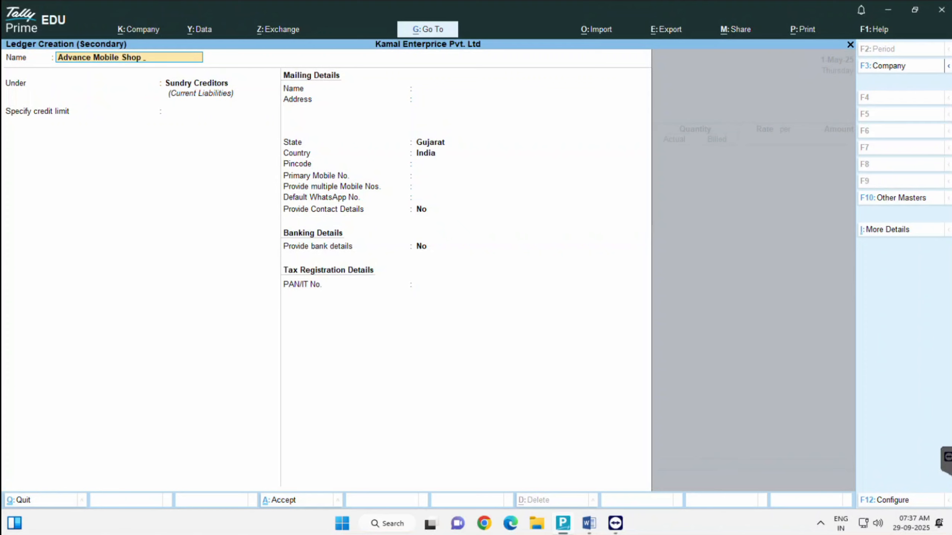
key(Return)
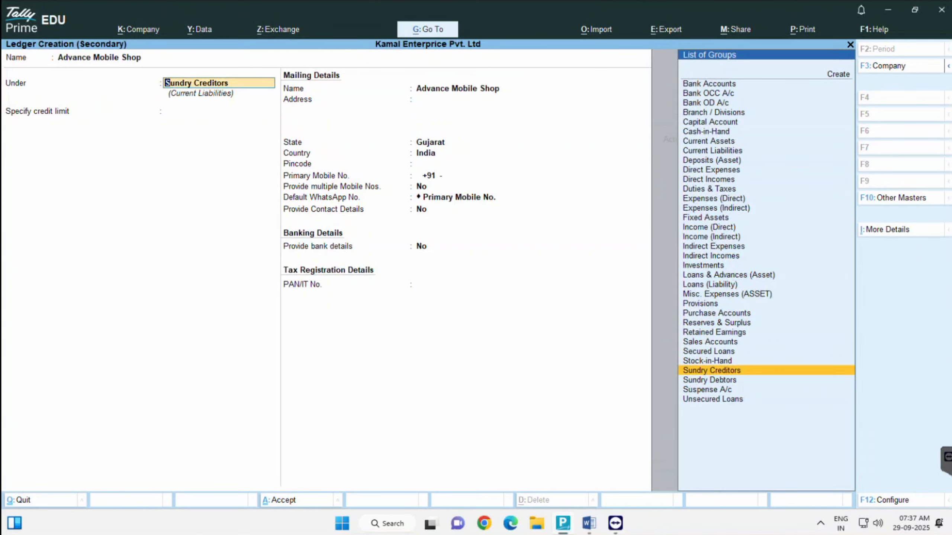
key(ctrl+a)
key(ctrl+a)
key(Return)
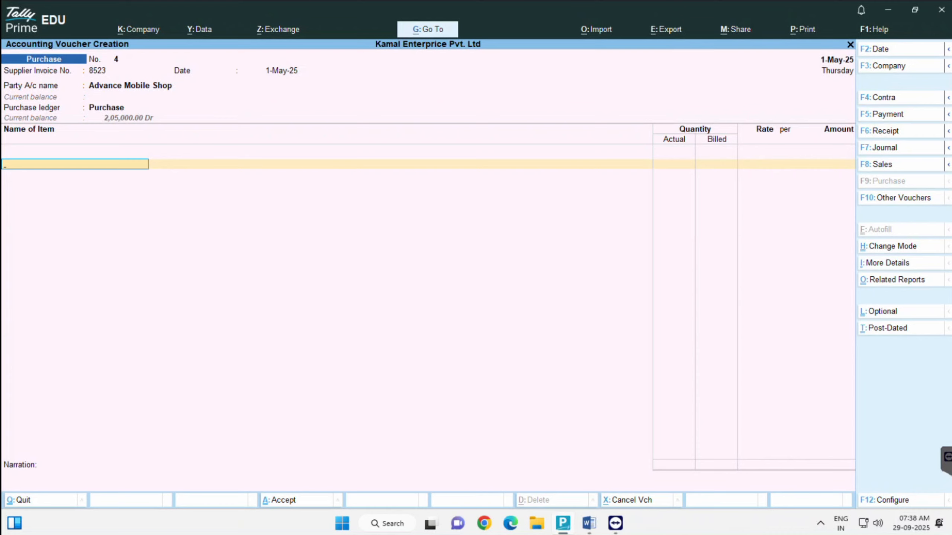
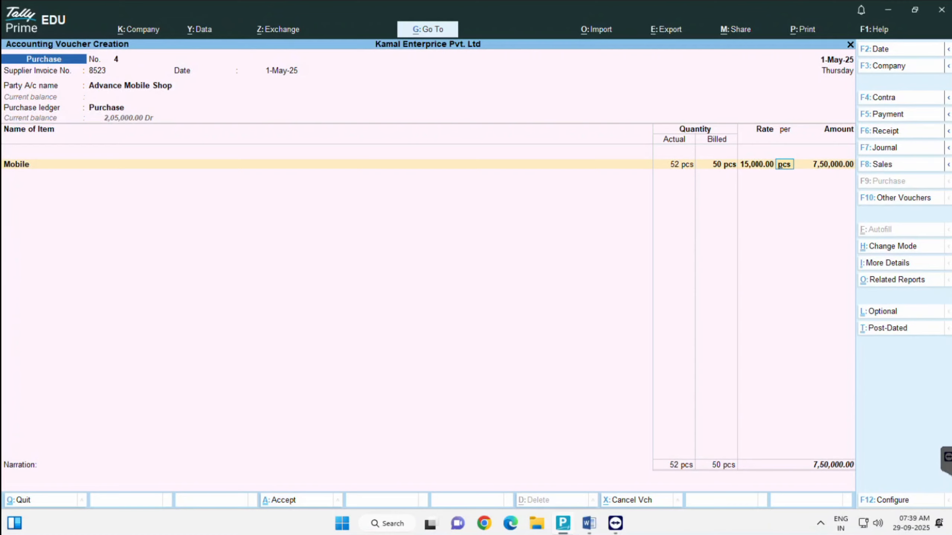
- Save the Advance Mobile Shop purchase voucher and consult the Shivam InfoTech transaction in the Word document
key(ctrl)
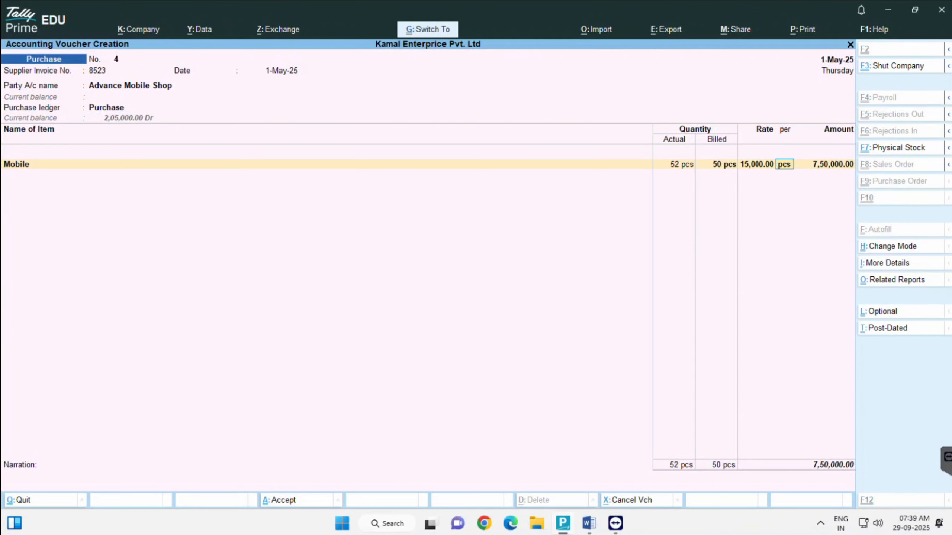
key(ctrl+a)
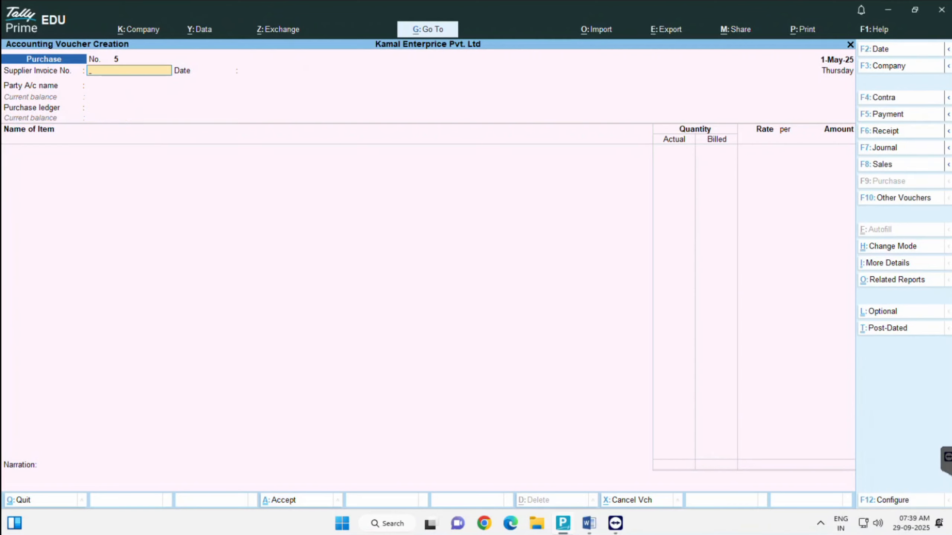
key(alt+Tab)
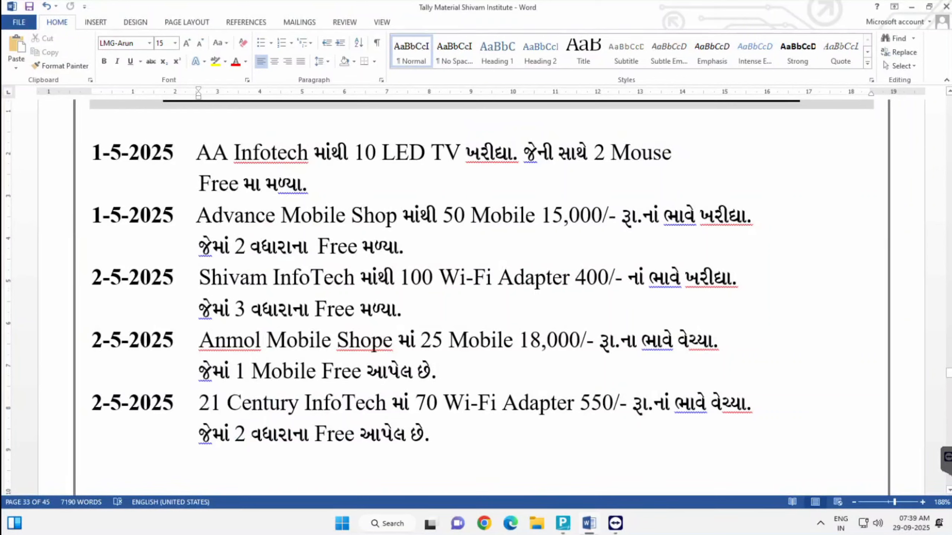
key(alt+Tab)
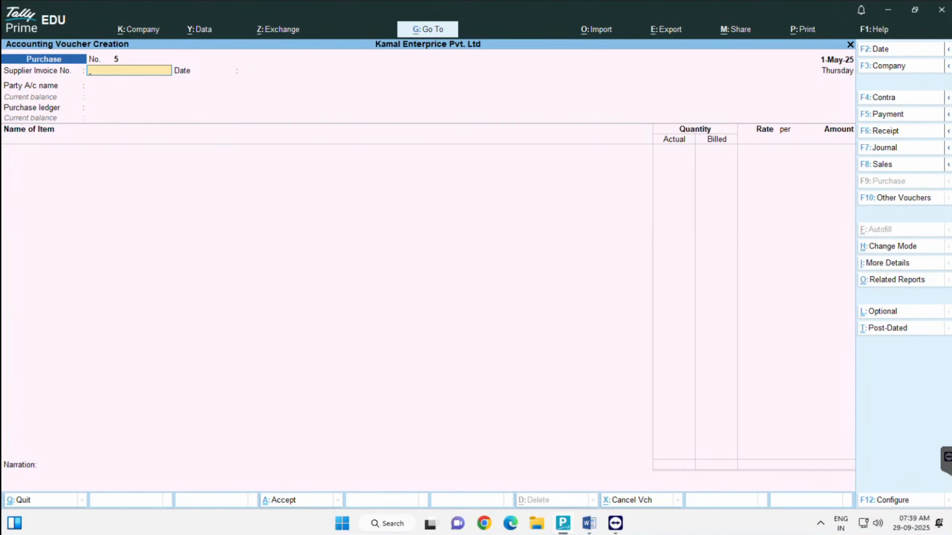
- Enter supplier invoice number 741 dated 1-May-25 in the new purchase voucher and check the supplier's name in the Word document
text(741)
key(Return)
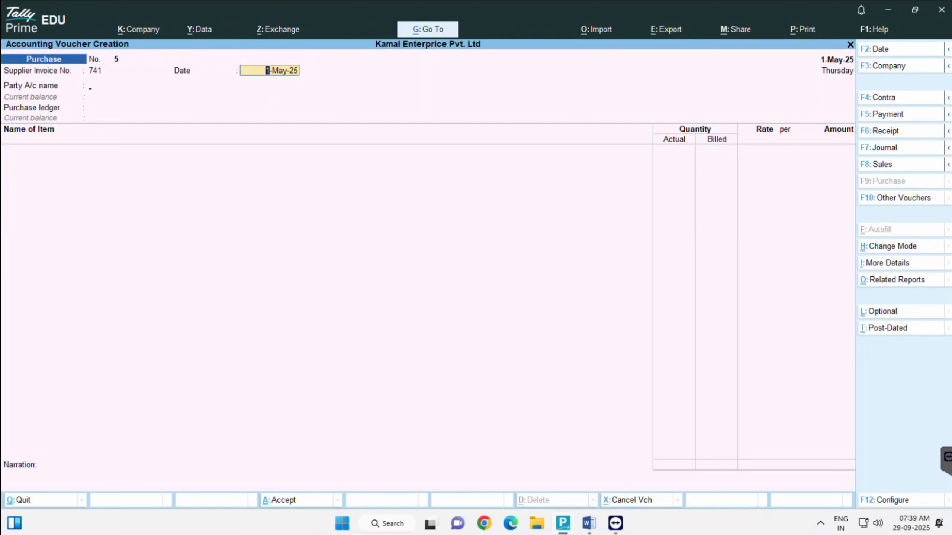
key(Return)
key(alt+Tab)
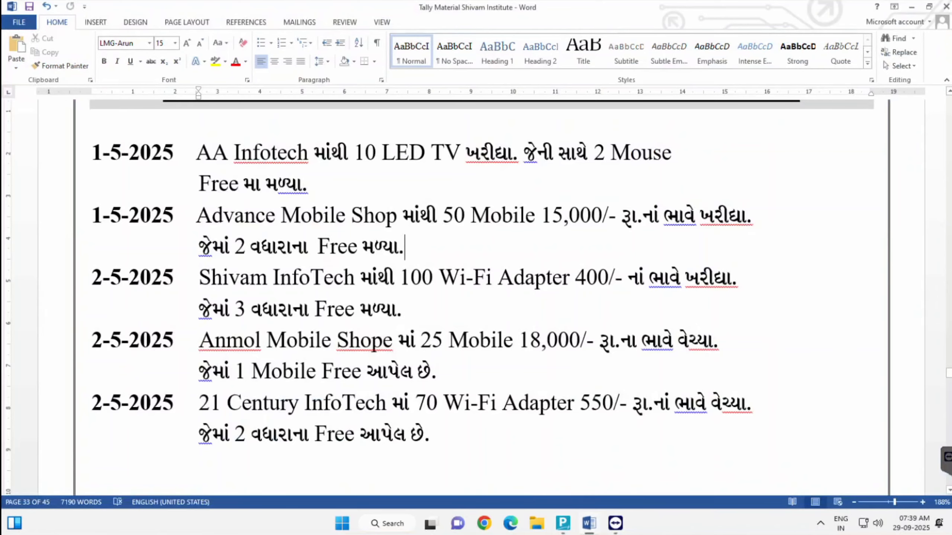
key(alt+Tab)
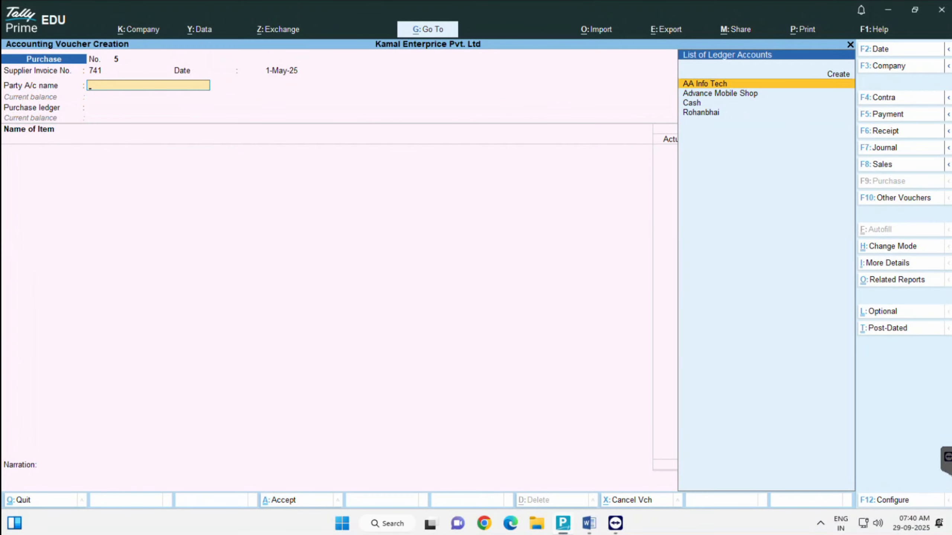
- Create the party ledger Shivam Info Tech under Sundry Creditors and use Purchase as the voucher's purchase ledger
key(alt+c)
text(Shivam i)
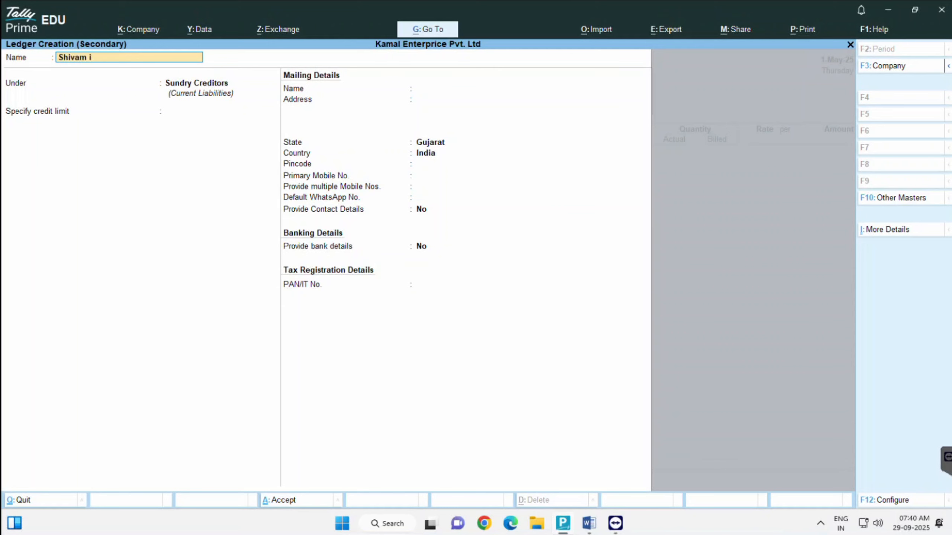
text(nfo Tech)
key(Return)
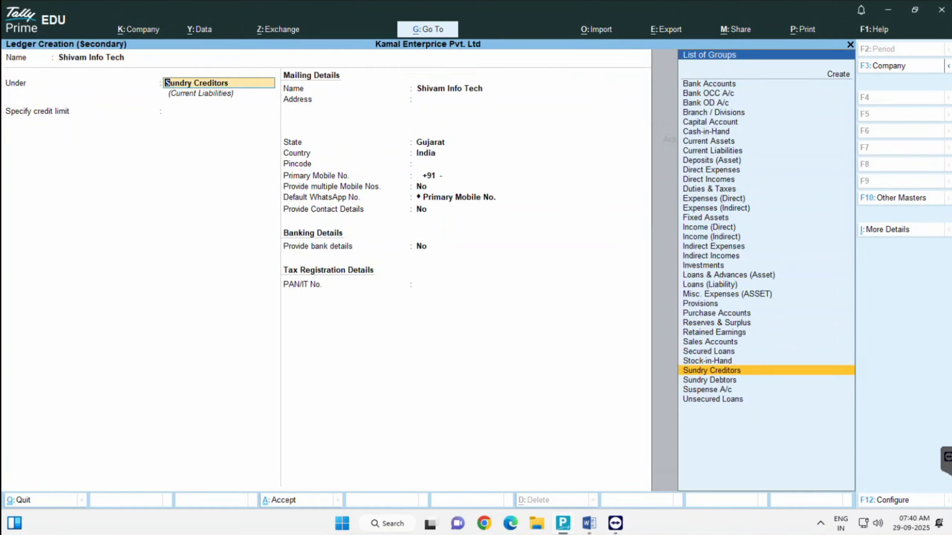
key(Return)
key(ctrl+a)
key(ctrl+a)
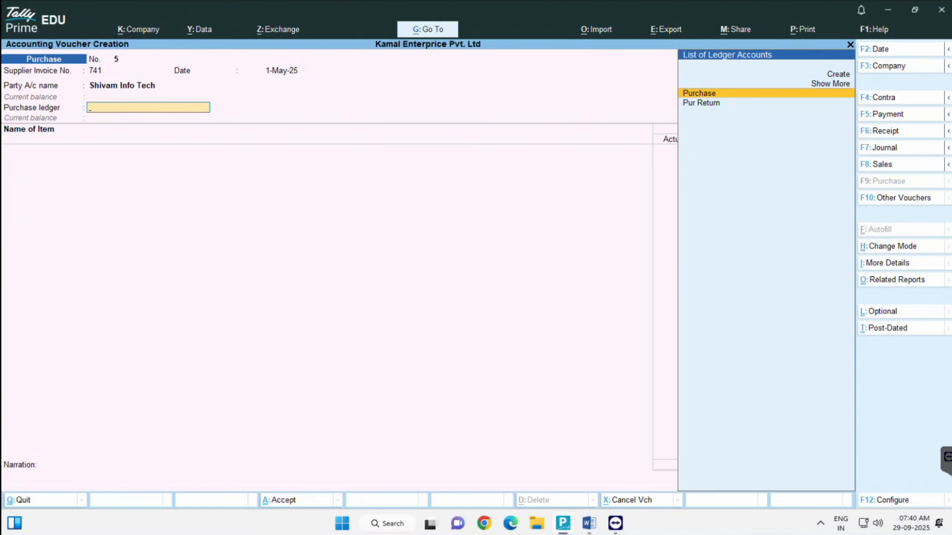
key(Return)
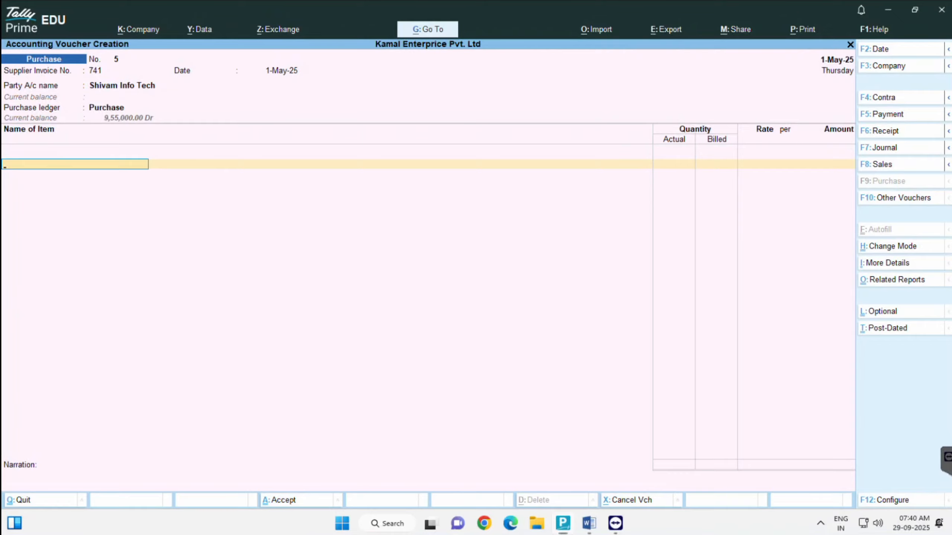
- Check the item name in the Word document and create the stock item Wifi Adapter under the Electronics group
key(alt+Tab)
key(alt+Tab)
key(alt+c)
text(W)
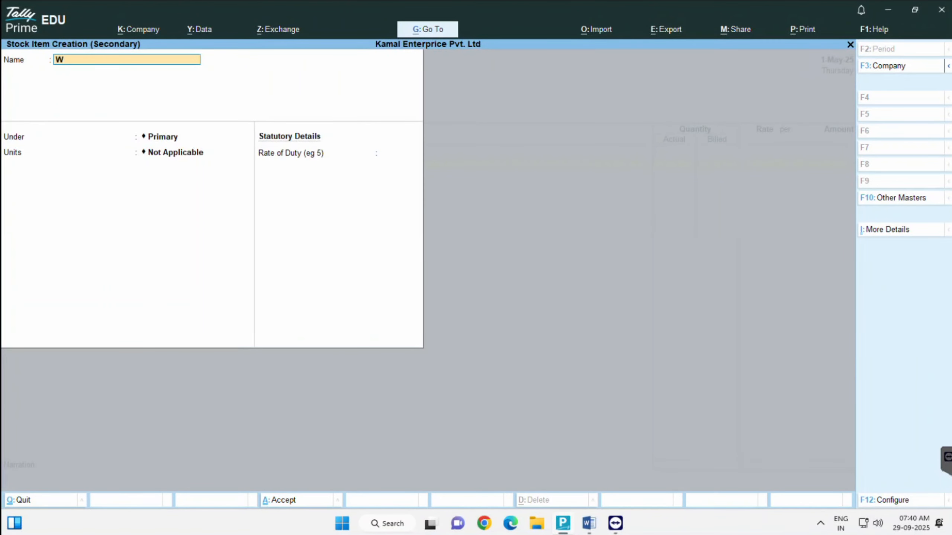
text(ifi adapter)
key(Return)
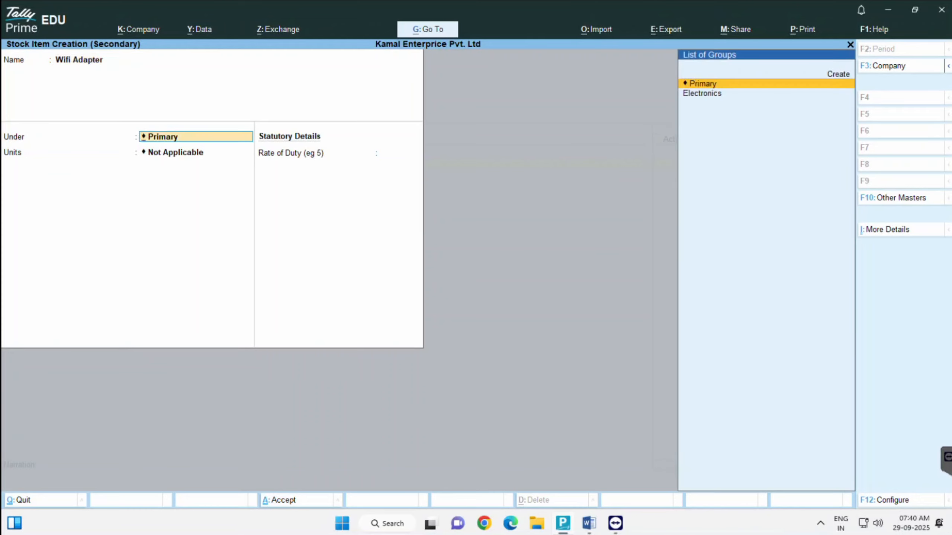
key(Down)
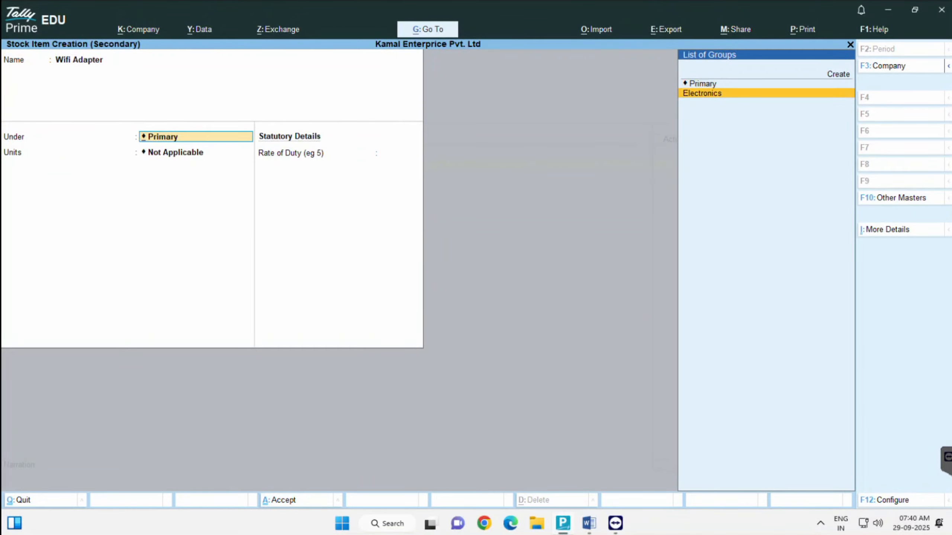
- Enter Wifi Adapter with actual quantity 103, billed quantity 100 and rate 400 from the Word document, and save the purchase voucher
key(alt+Tab)
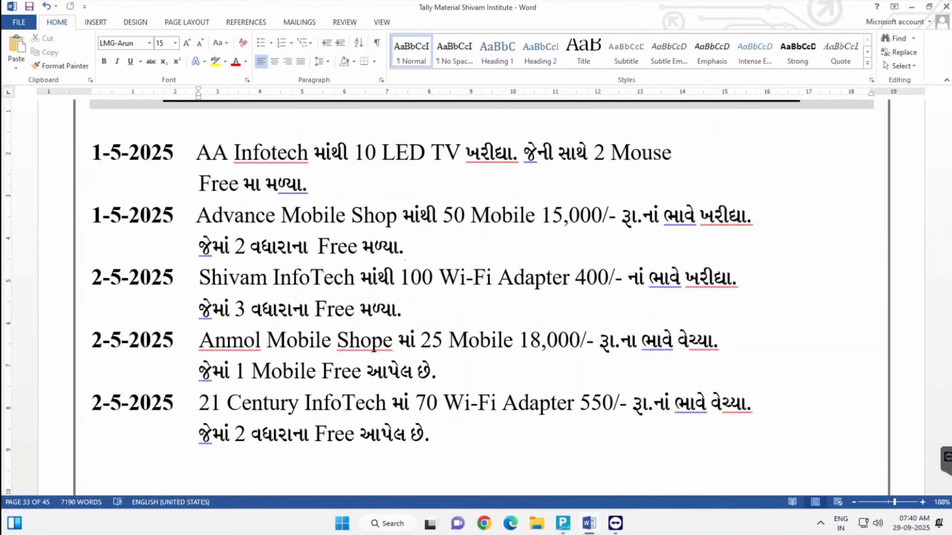
key(alt+Tab)
text(103)
key(Return)
text(100)
key(Return)
text(400)
key(Return)
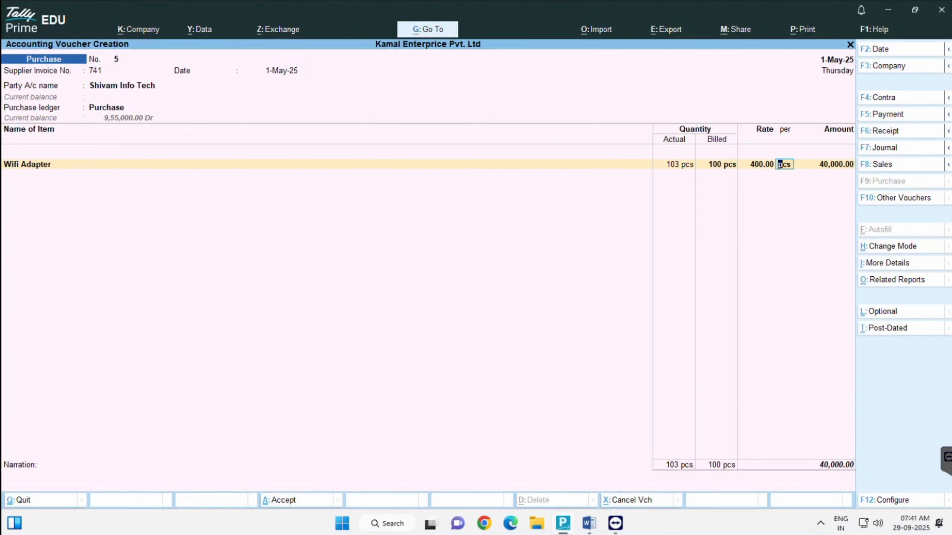
key(ctrl+a)
- Start a sales voucher for the Anmol Mobile Shope transaction in the Word document and create its party ledger Anmol Mobile Shop under Sundry Debtors
key(alt+Tab)
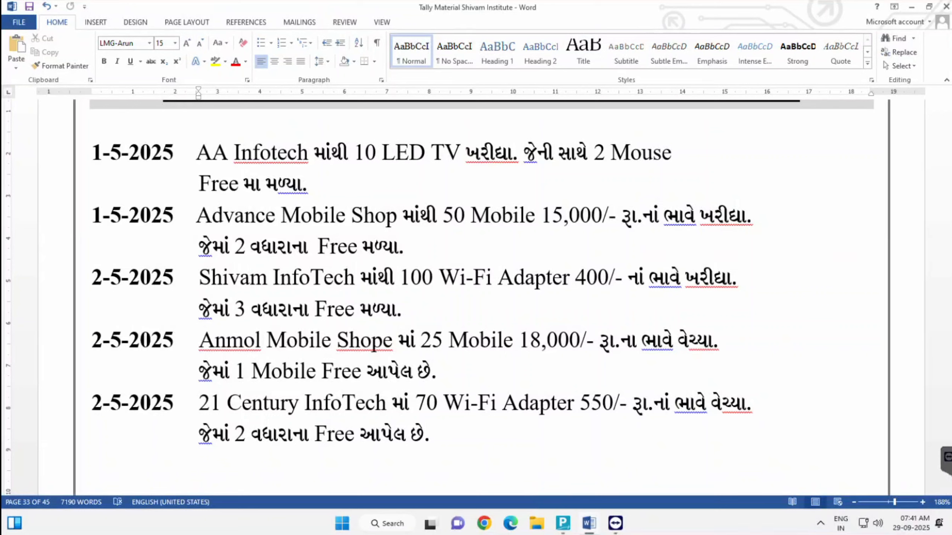
key(alt+Tab)
key(Return)
key(alt+c)
text(Anmol;)
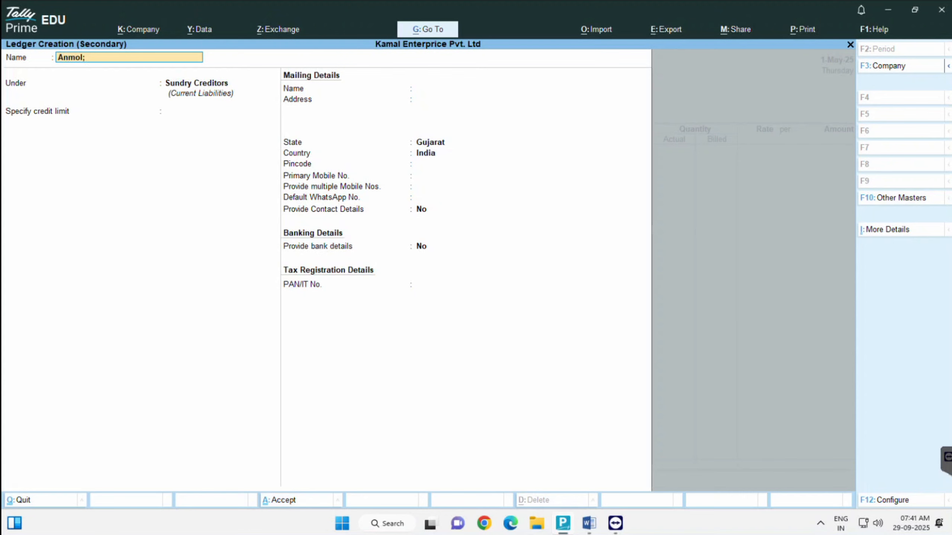
key(BackSpace)
text(m)
text(obile Shop)
key(Return)
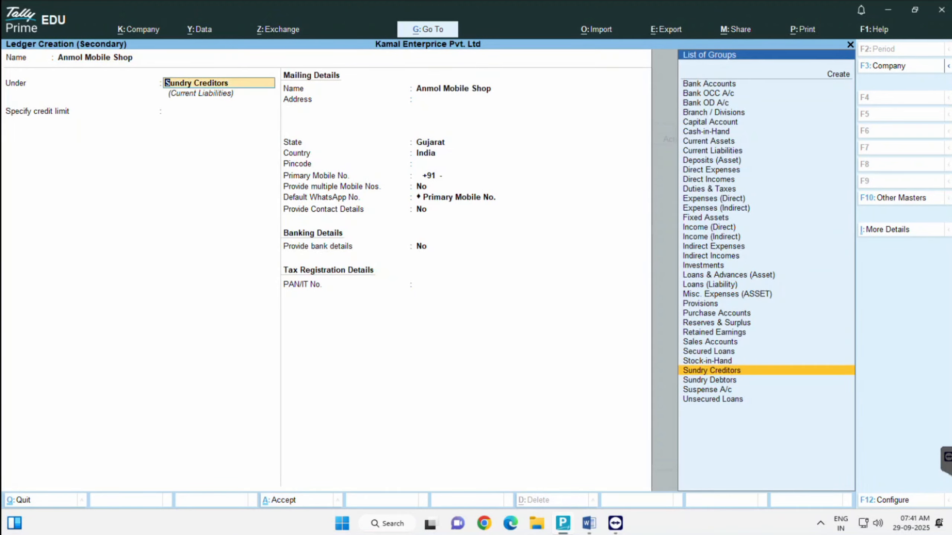
key(ctrl+a)
key(ctrl+a)
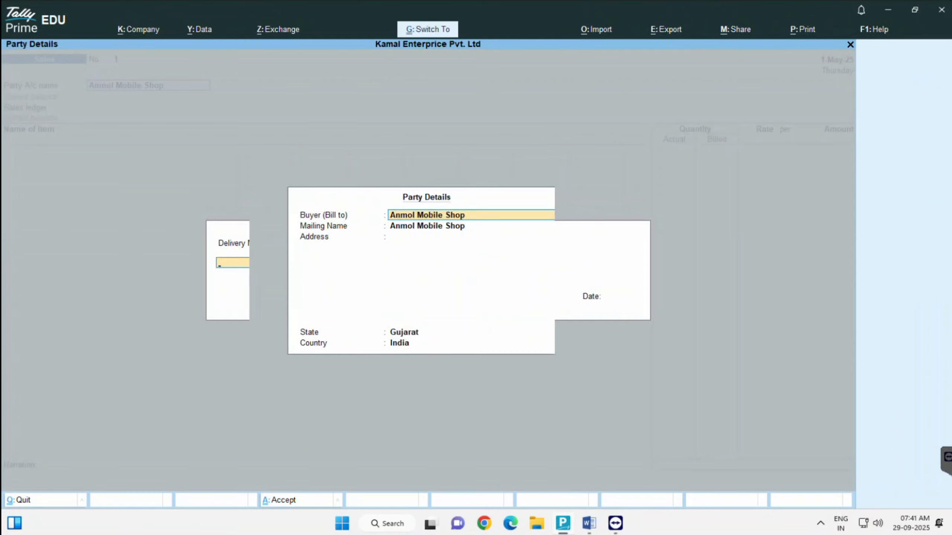
key(ctrl+a)
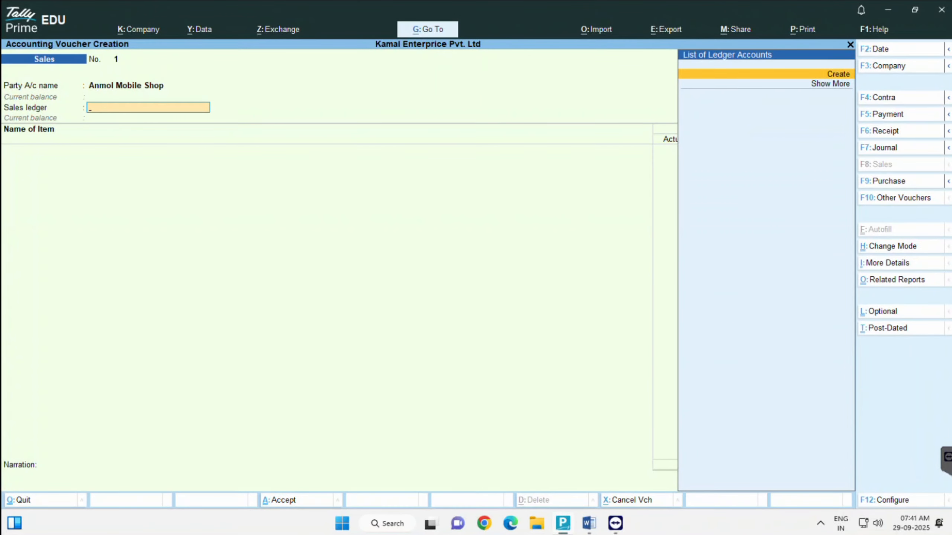
- Create the ledger Sales under Sales Accounts as the sales ledger of the voucher
key(Return)
text(Sal)
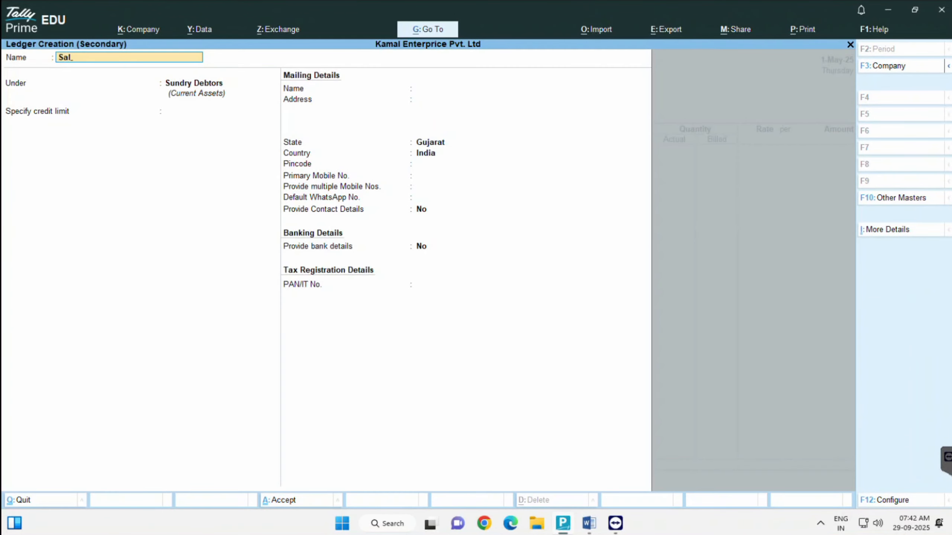
text(es)
key(Return)
text(sales)
key(Return)
key(ctrl+a)
- Enter the item Mobile with actual quantity 26, billed quantity 25 and rate 18000, and save the sales voucher
key(Return)
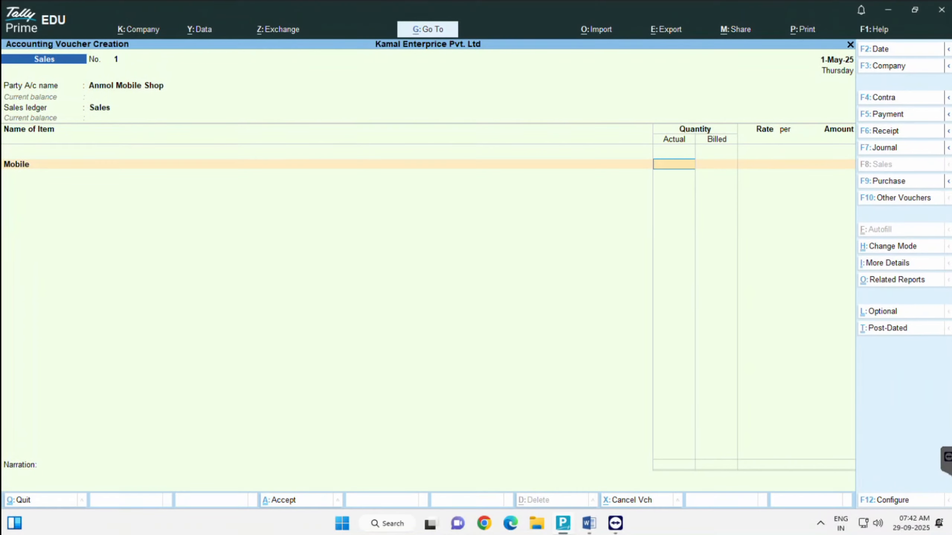
text(26)
key(Return)
text(25)
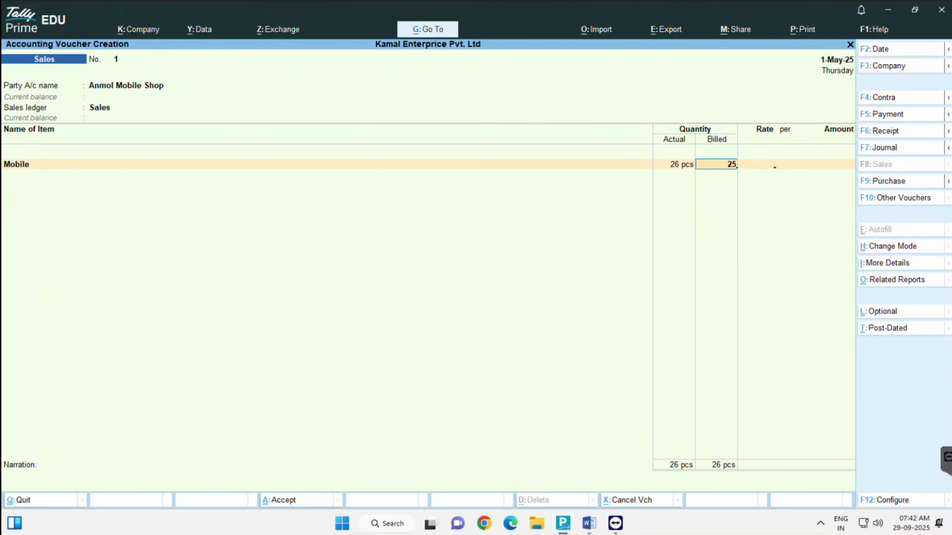
key(Return)
key(alt+Tab)
key(alt+Tab)
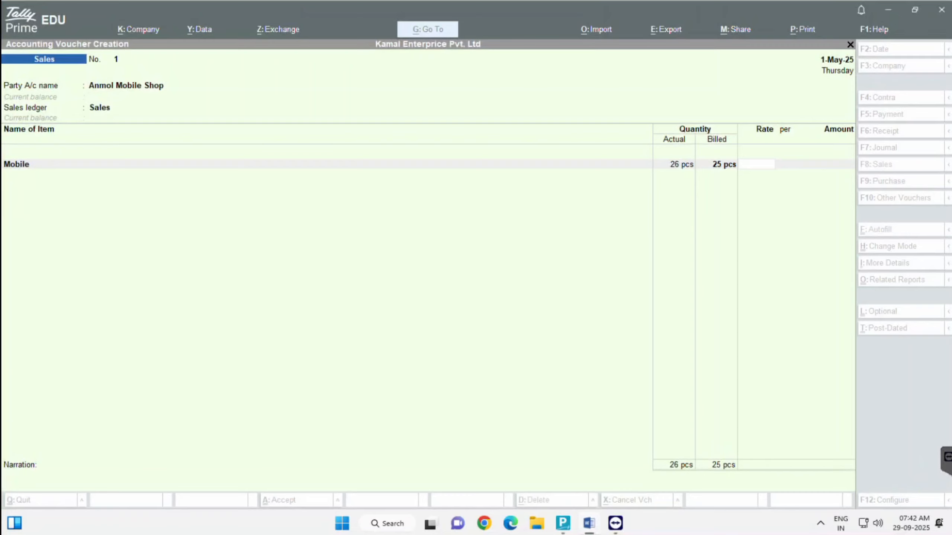
text(18000)
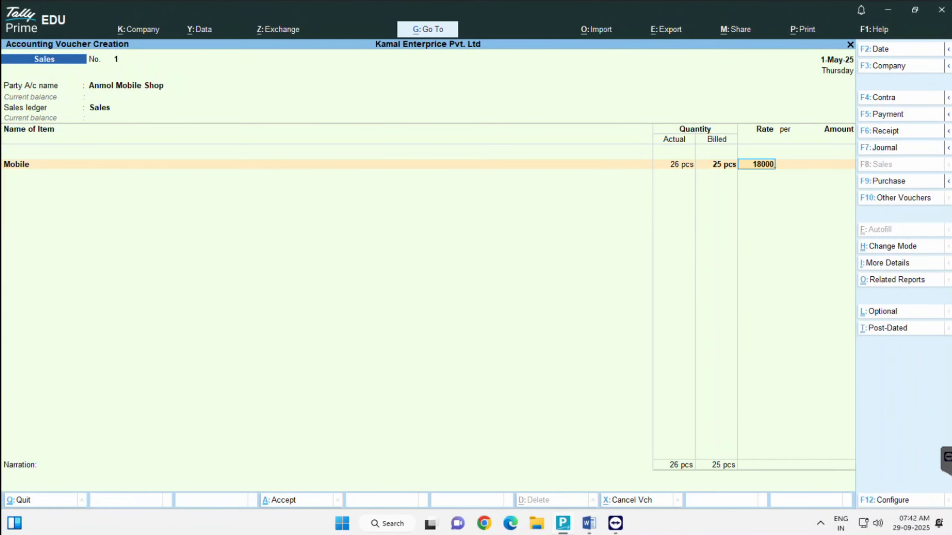
key(Return)
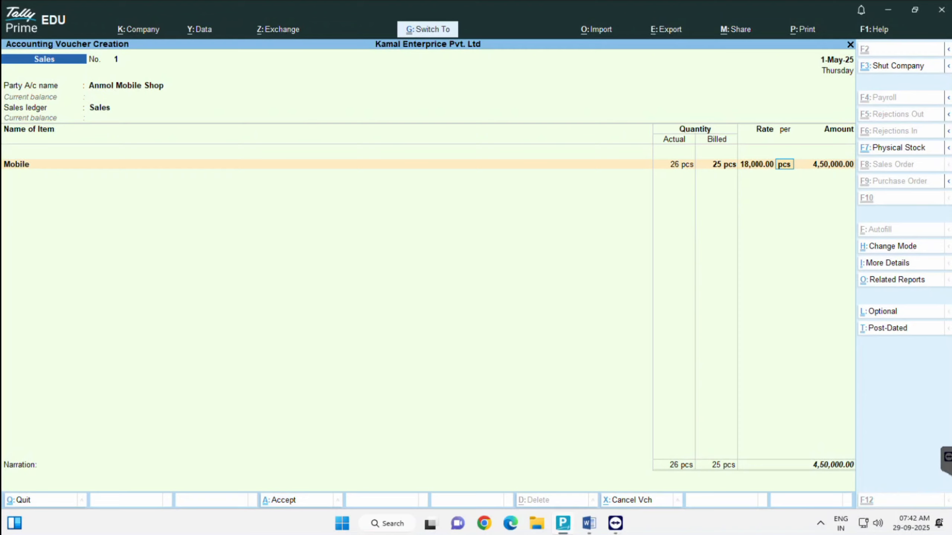
key(ctrl+a)
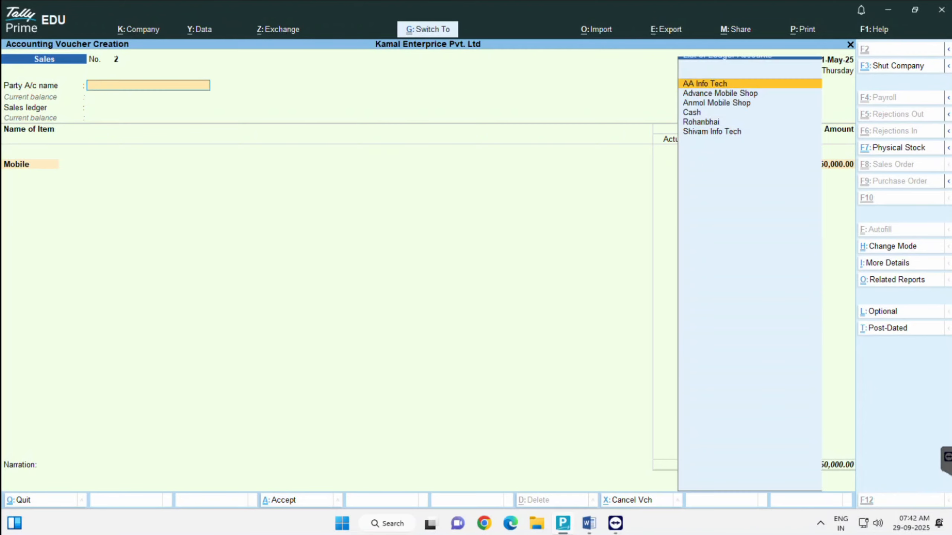
- Consult the 21 Century InfoTech sale in the Word document and create the party ledger 21 St Century under Sundry Debtors
key(alt+Tab)
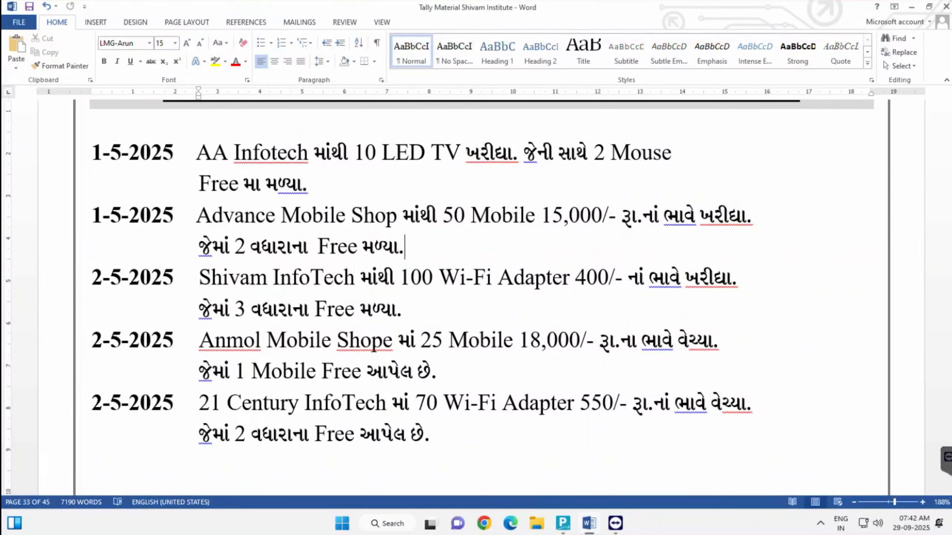
key(alt+Tab)
text(21)
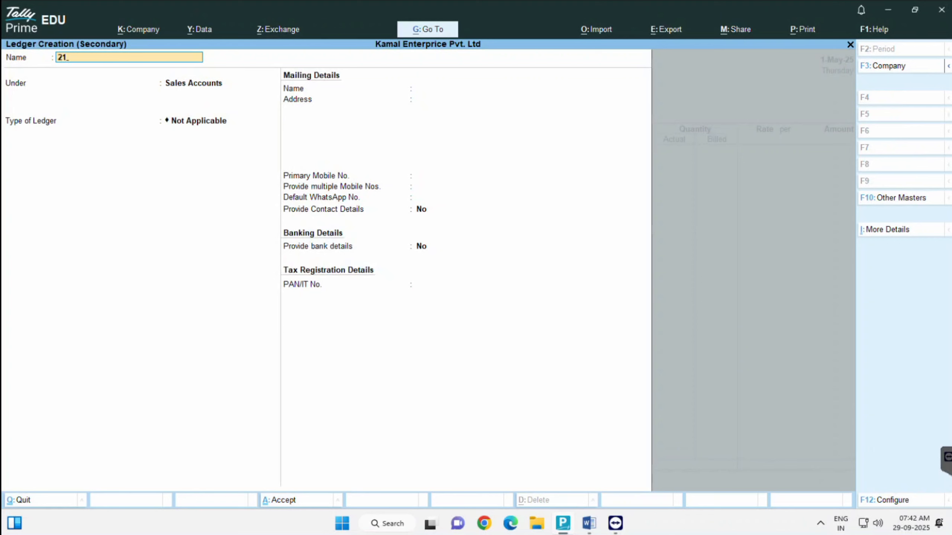
text( St century)
key(Return)
key(Down)
key(Down)
key(Down)
key(Down)
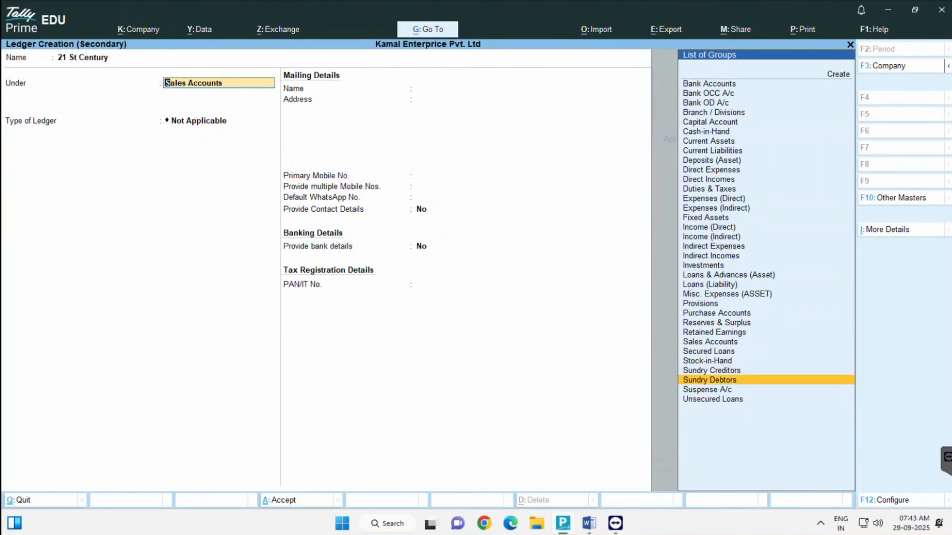
key(Return)
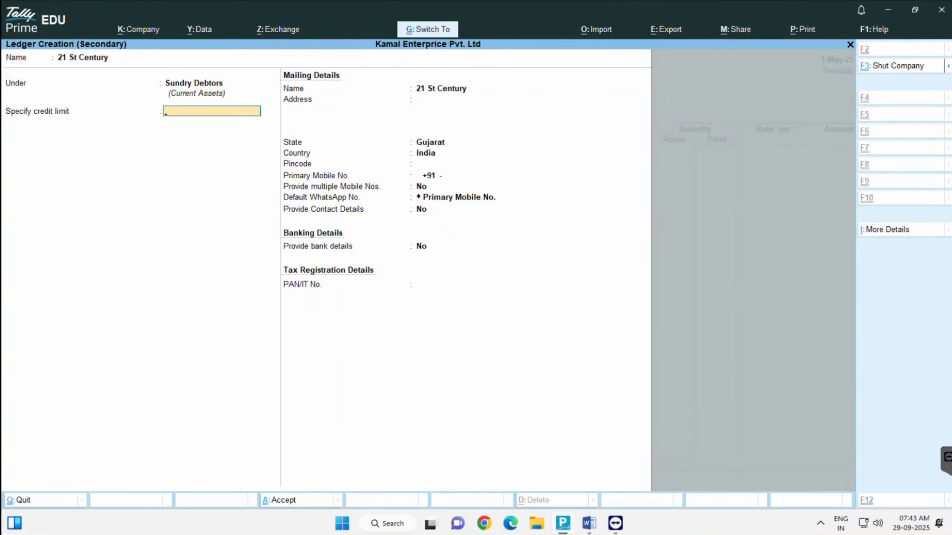